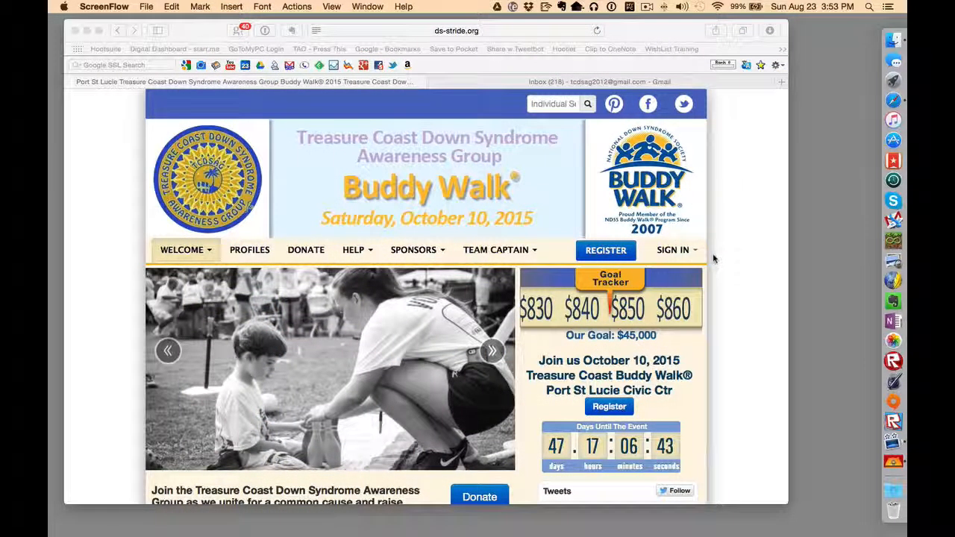
Step: Check the walk site's full web address in the address bar, then return to the page
scroll(713, 257, down, 2)
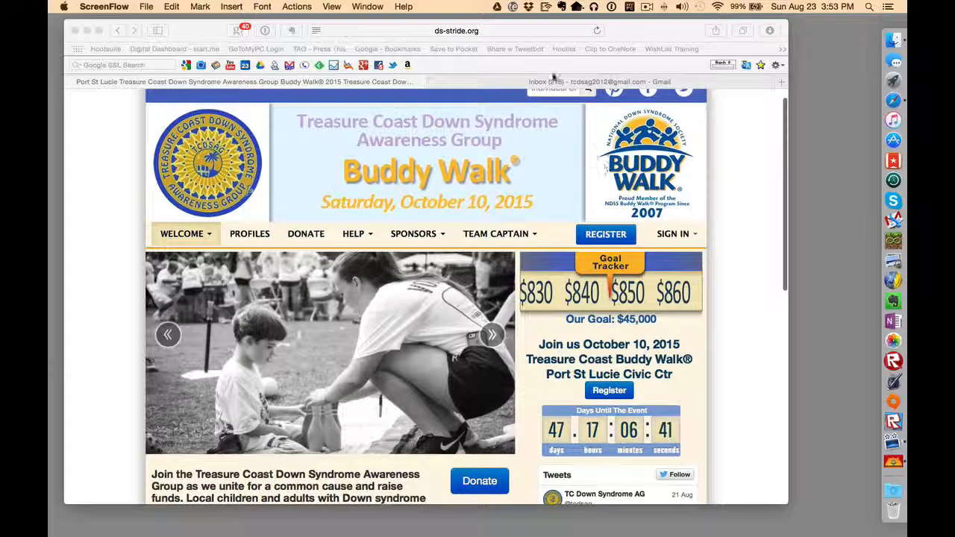
click(515, 30)
click(515, 30)
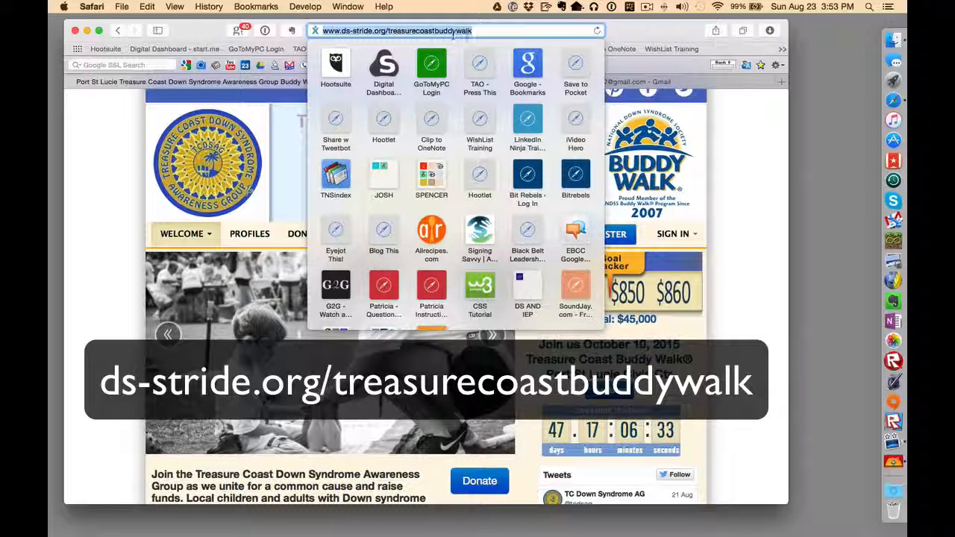
click(730, 143)
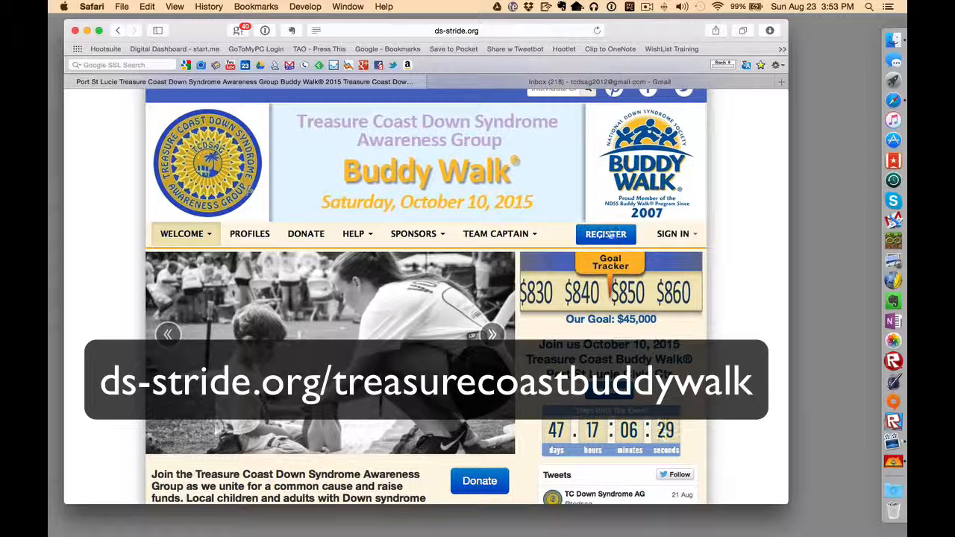
Step: Sign in with the team captain's username and password
click(676, 235)
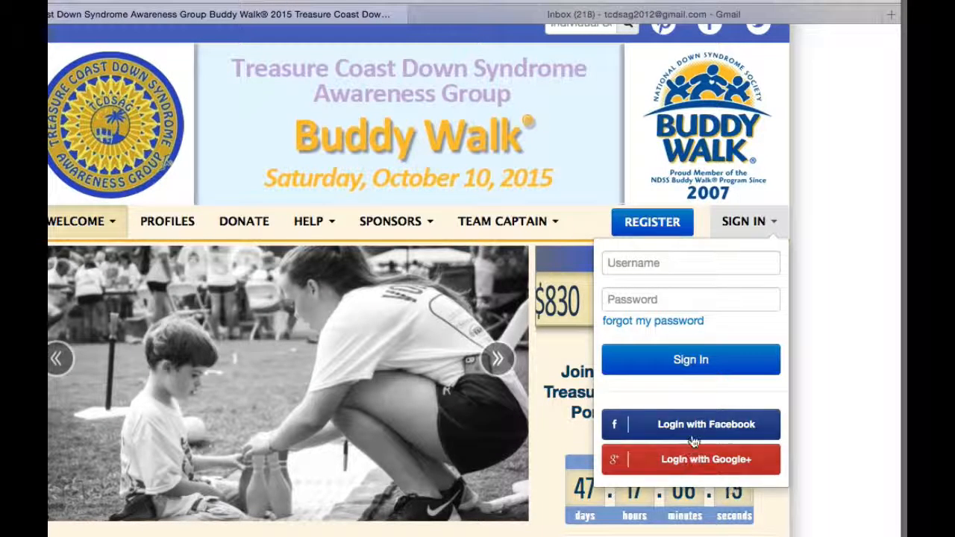
click(664, 262)
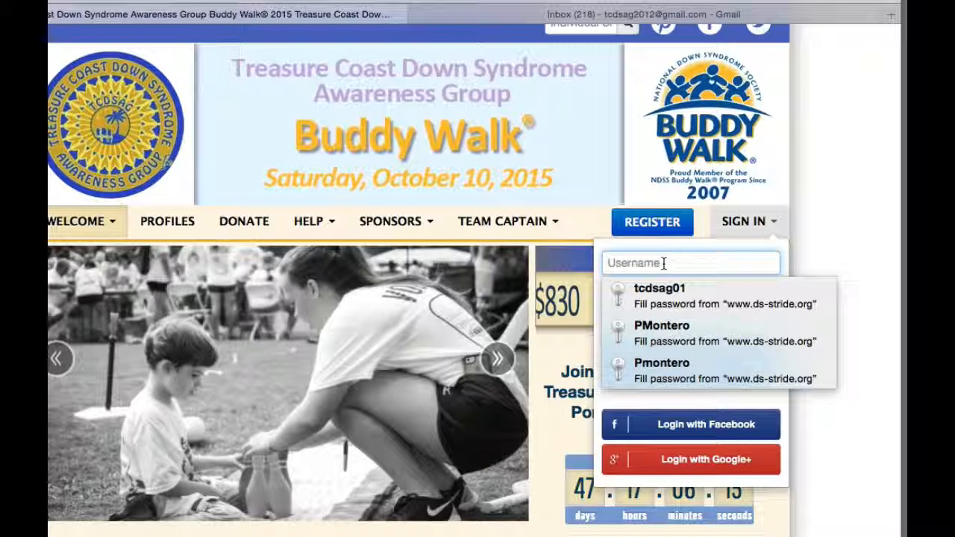
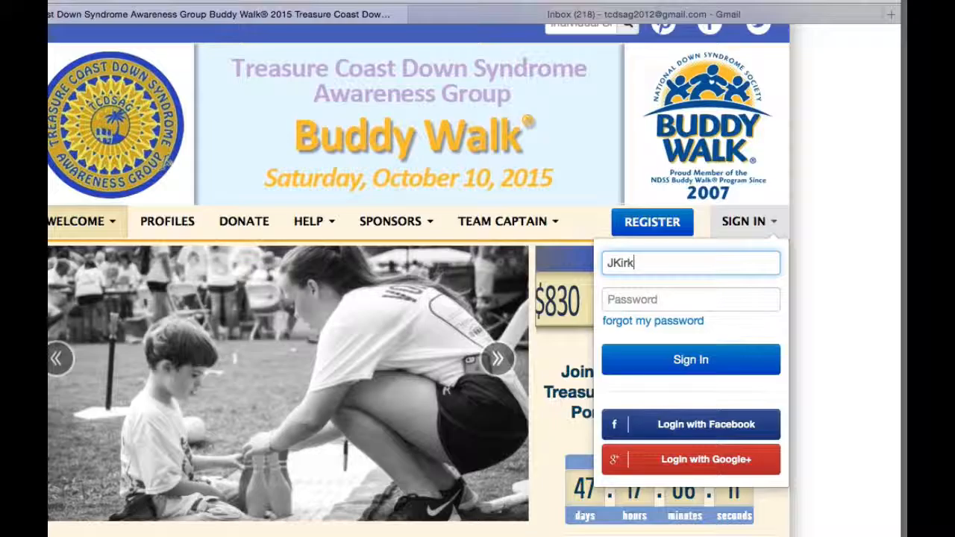
key(Tab)
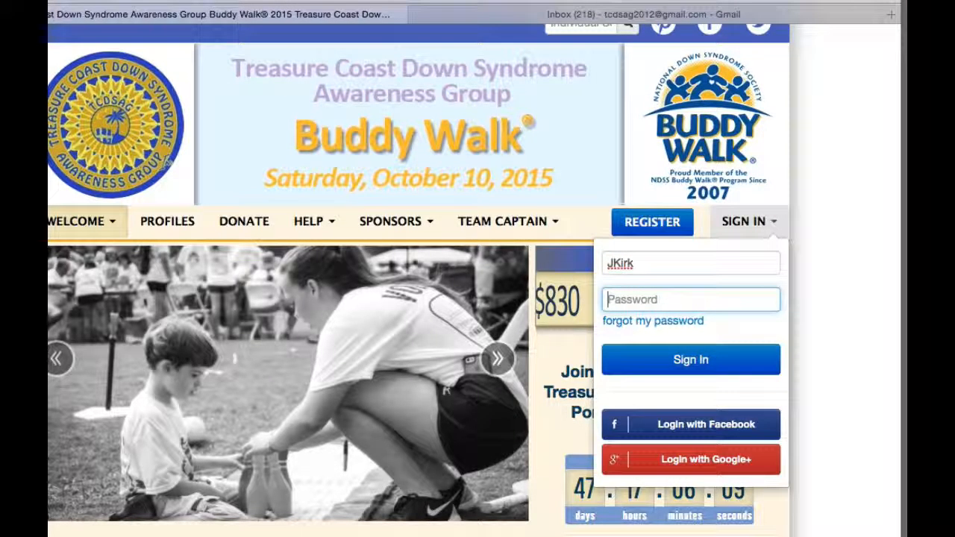
text(**)
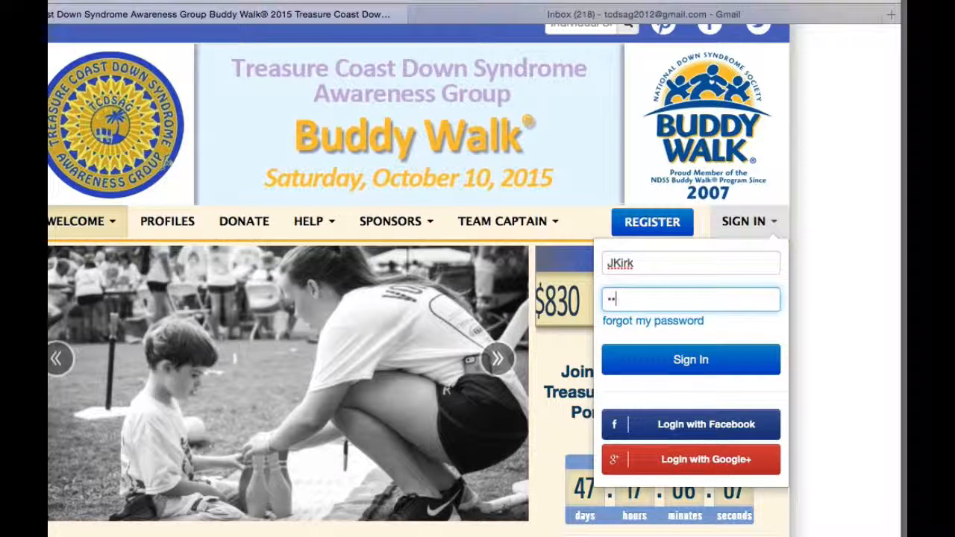
text(*)
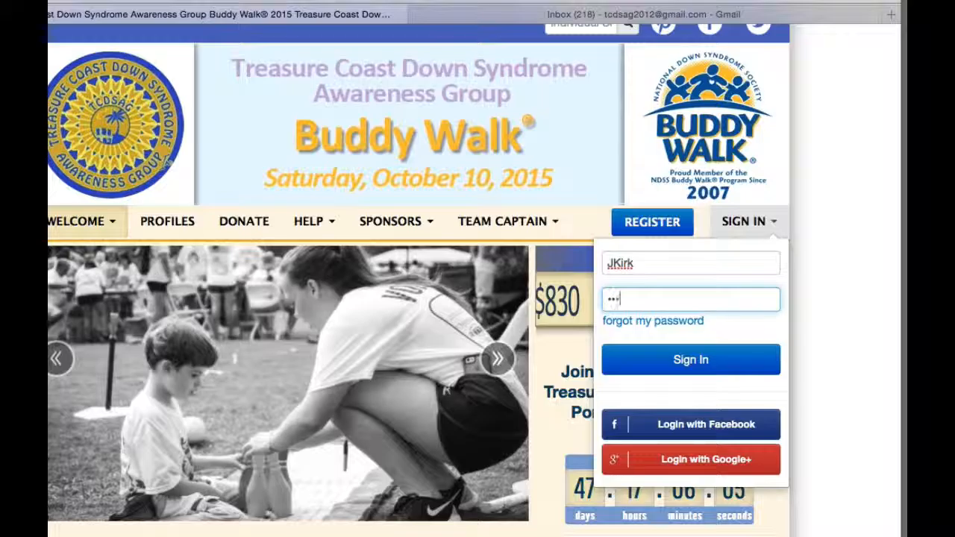
text(***)
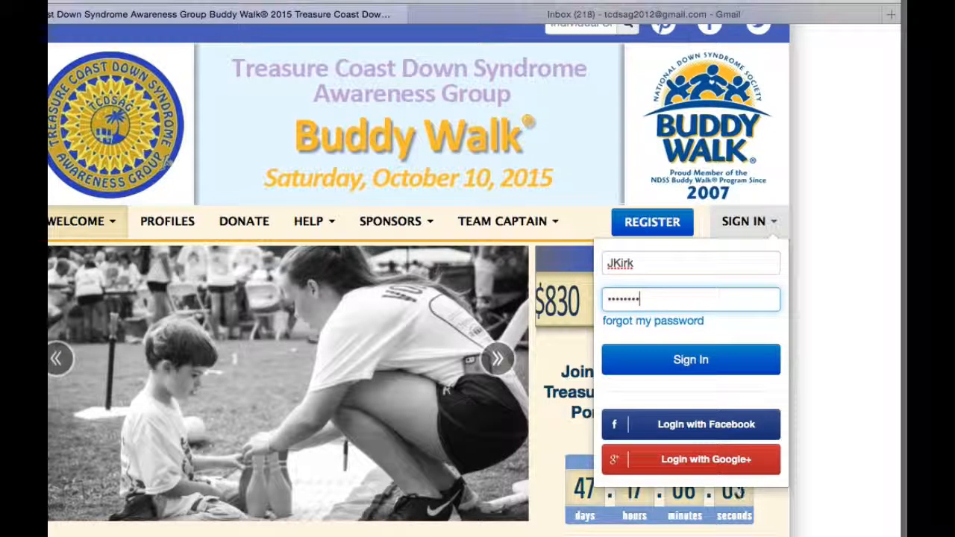
click(691, 361)
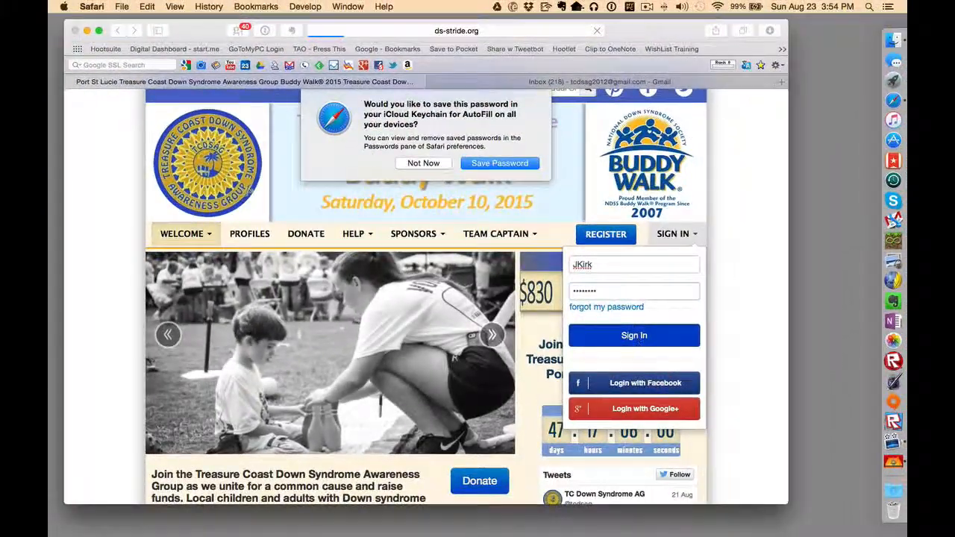
Step: Dismiss the save-password prompt and review the dashboard's $10.00 personal and $40.00 team donations
click(486, 162)
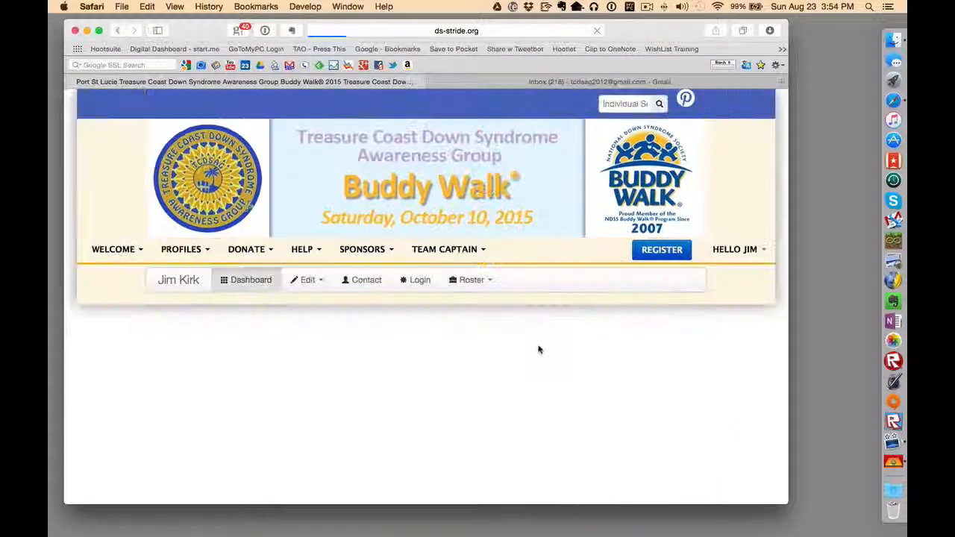
scroll(538, 386, down, 3)
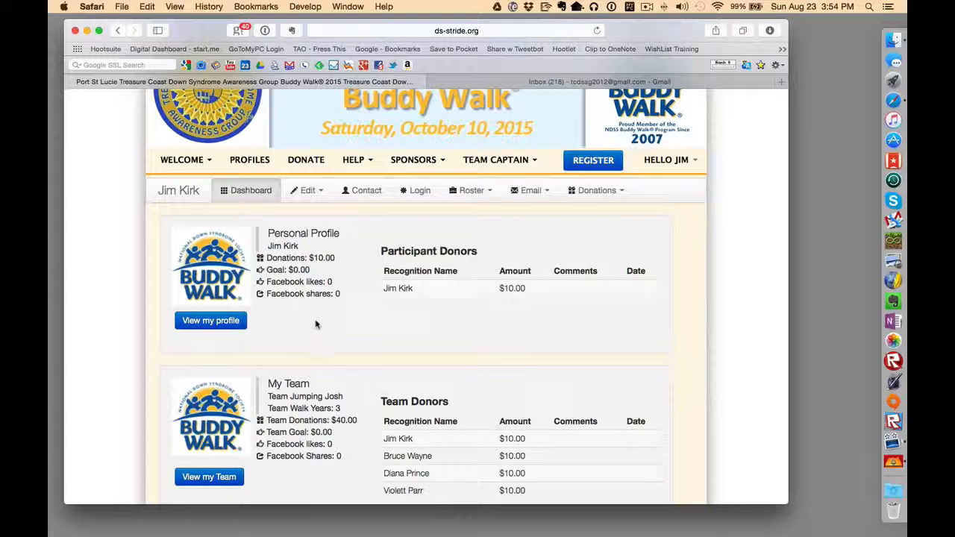
scroll(319, 318, down, 1)
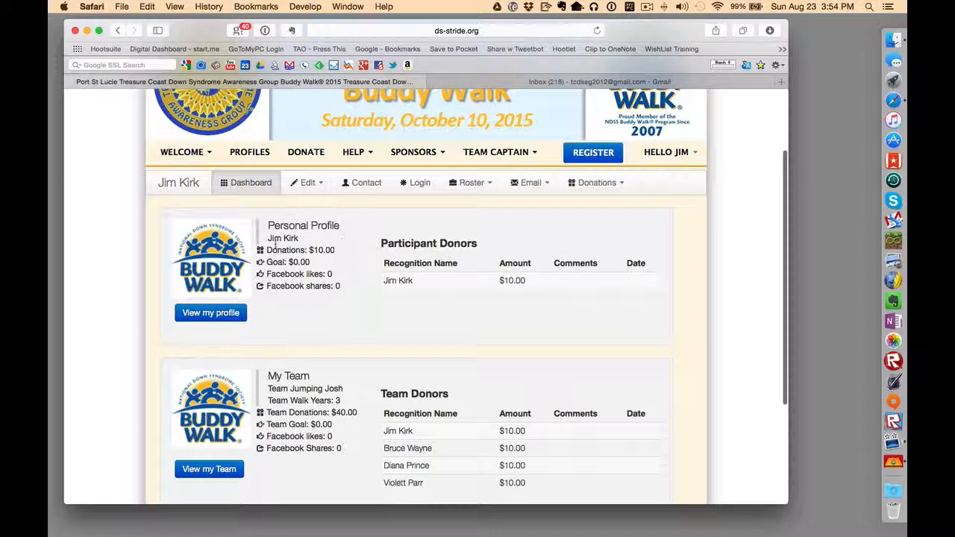
click(211, 313)
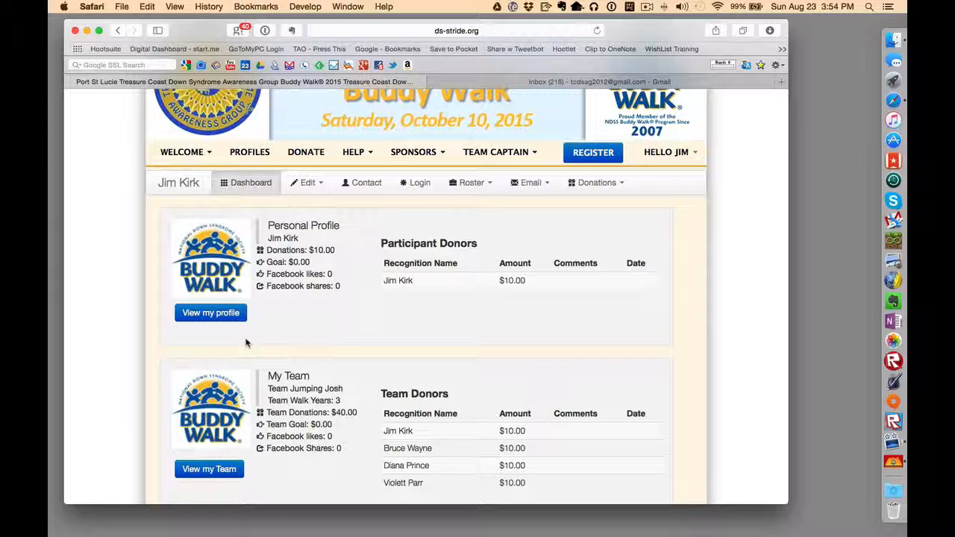
scroll(246, 347, down, 3)
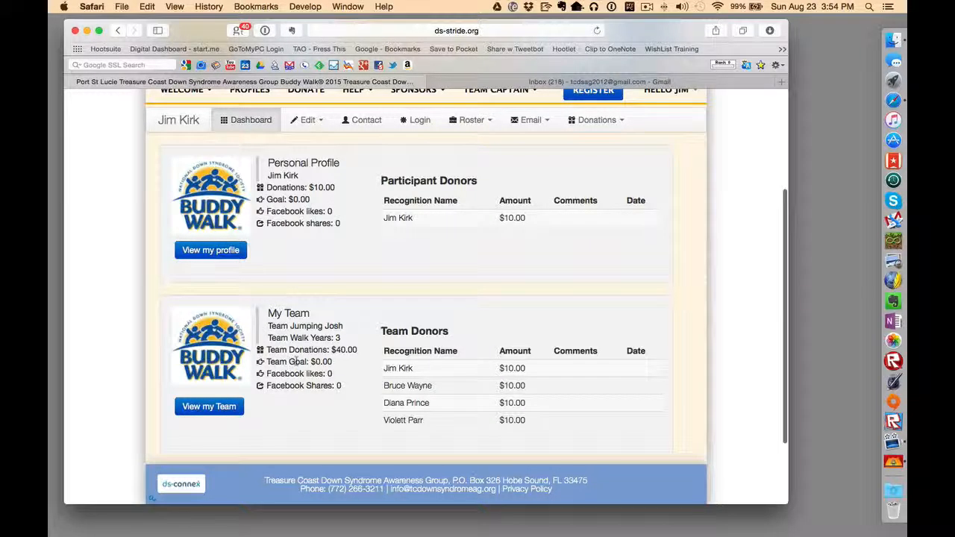
click(228, 407)
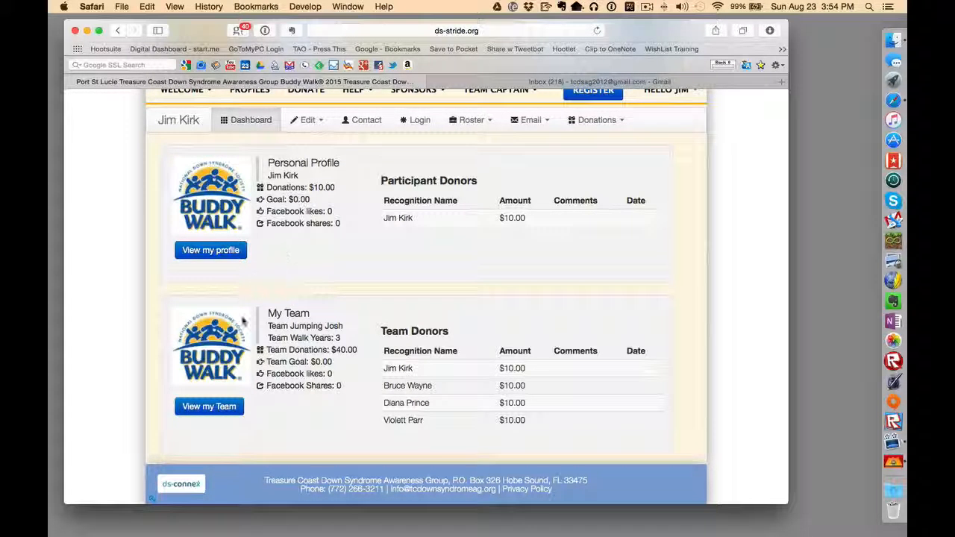
click(199, 256)
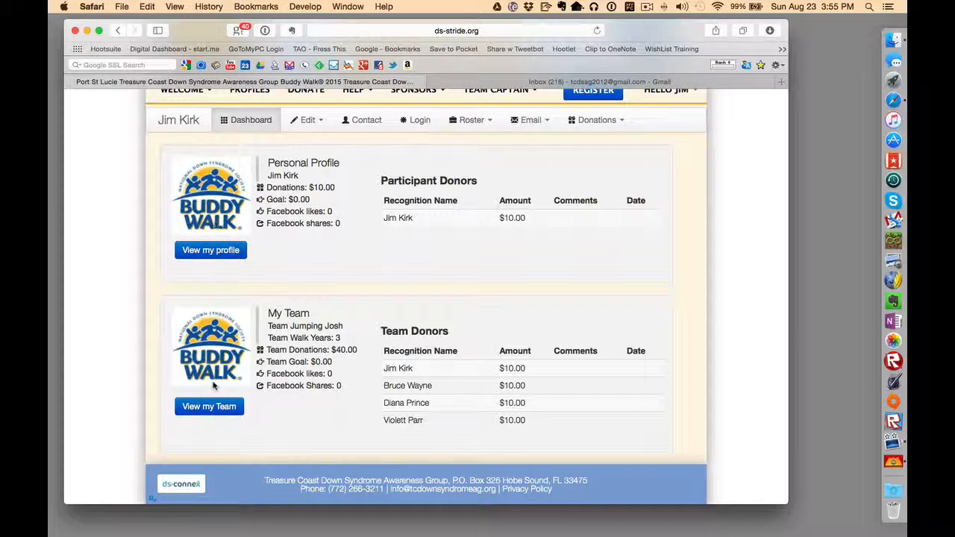
scroll(272, 383, up, 1)
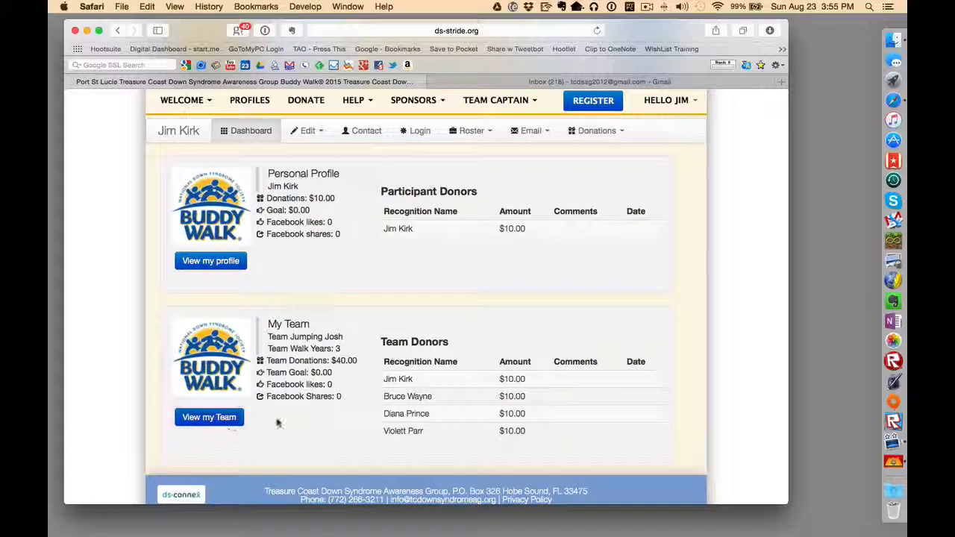
click(203, 421)
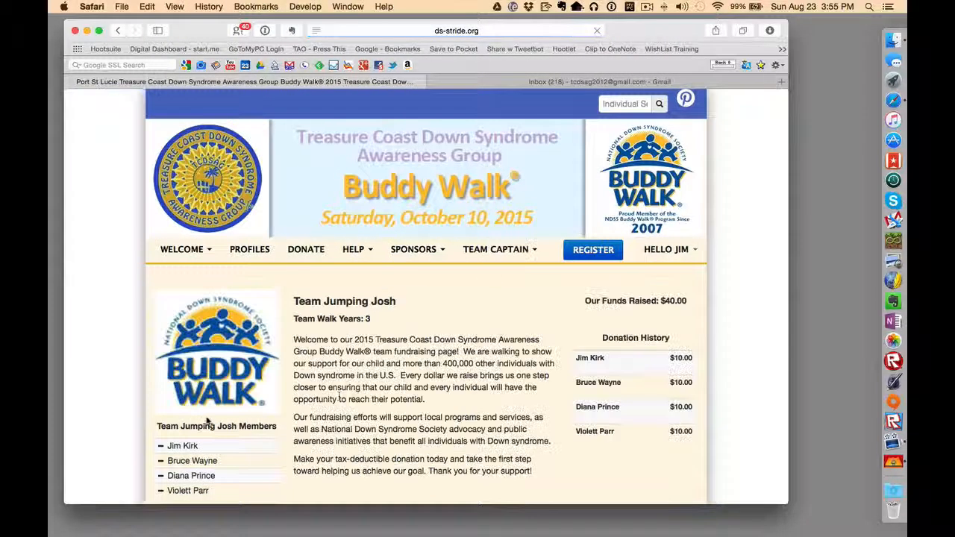
scroll(397, 397, down, 2)
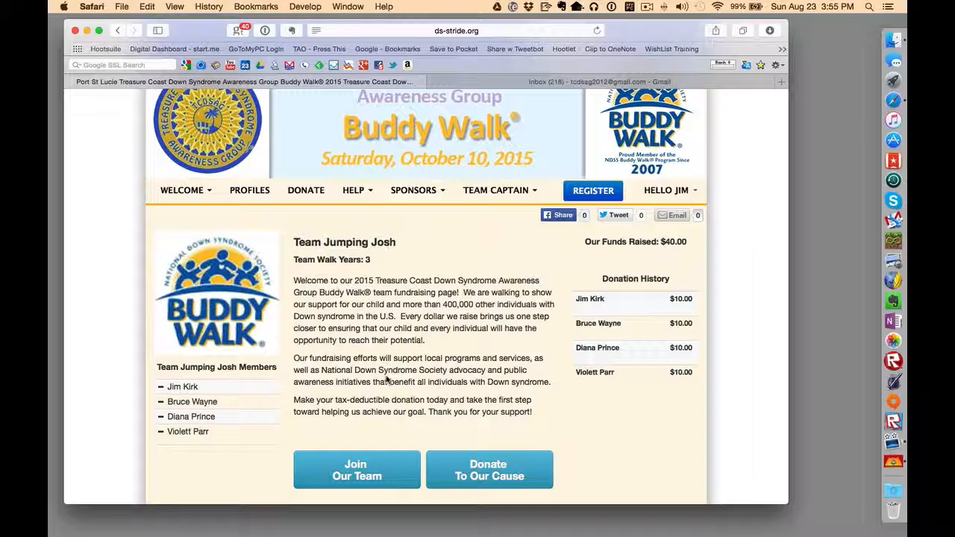
scroll(608, 277, down, 1)
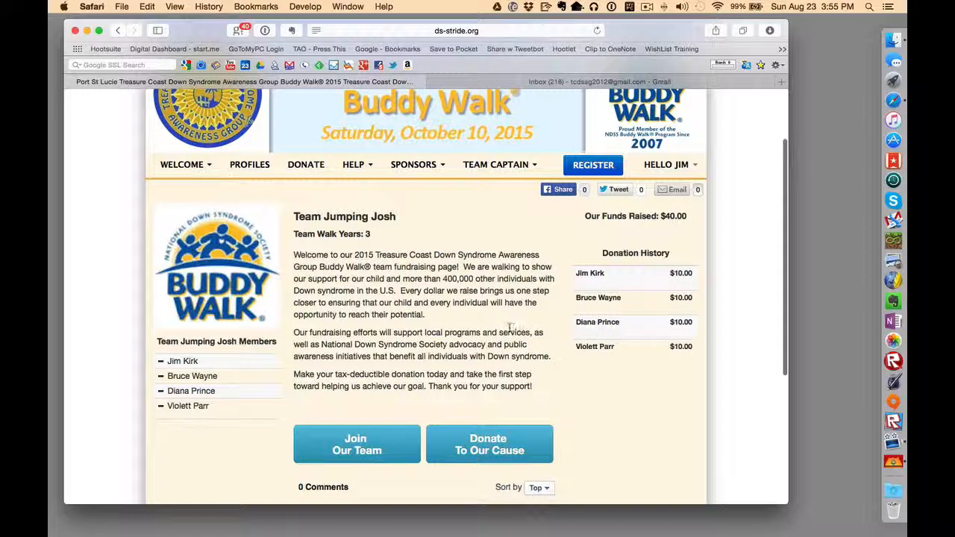
scroll(510, 326, down, 2)
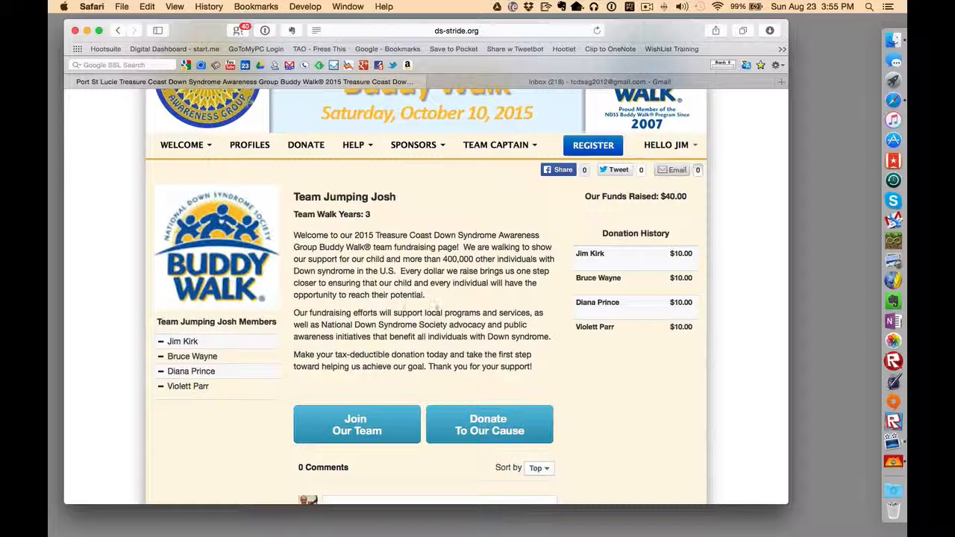
scroll(435, 306, down, 3)
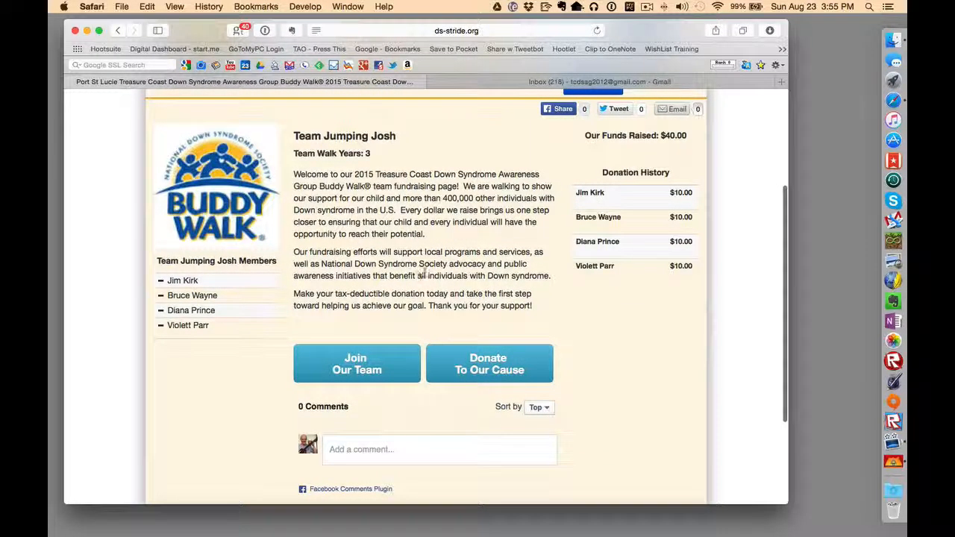
scroll(482, 304, down, 3)
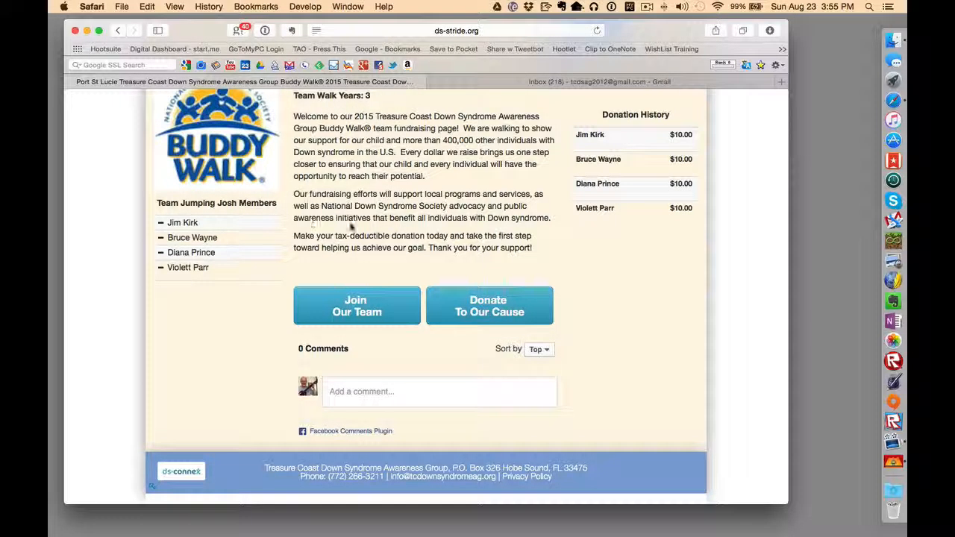
scroll(515, 229, up, 5)
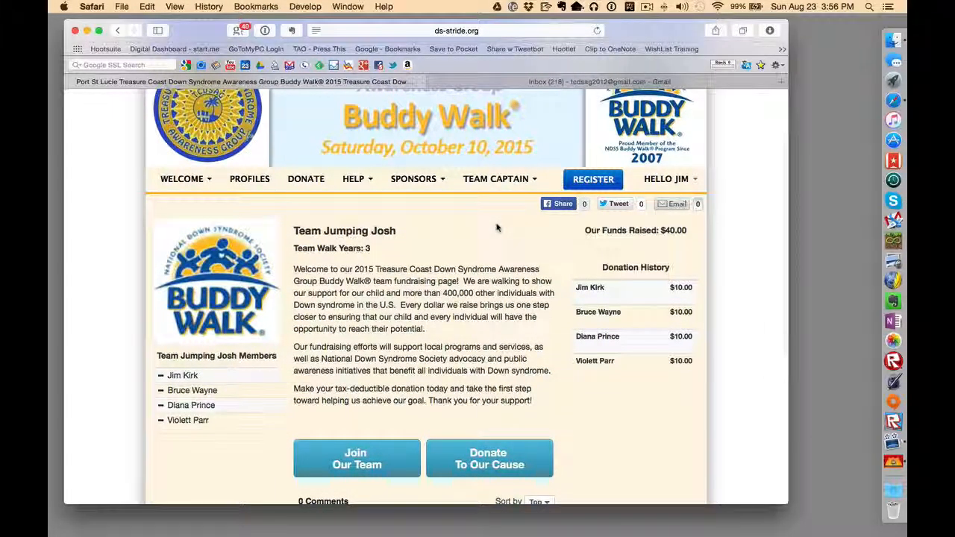
scroll(497, 227, down, 4)
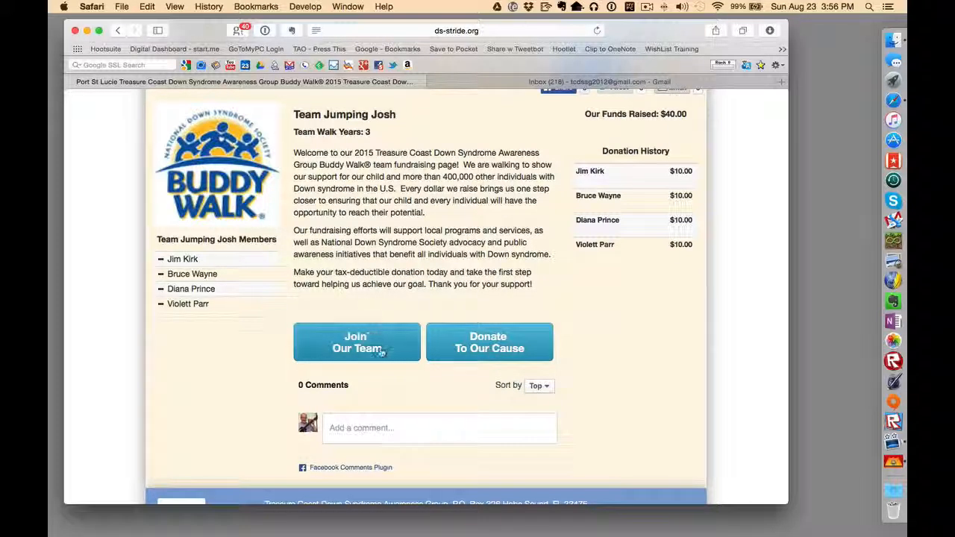
scroll(437, 415, down, 3)
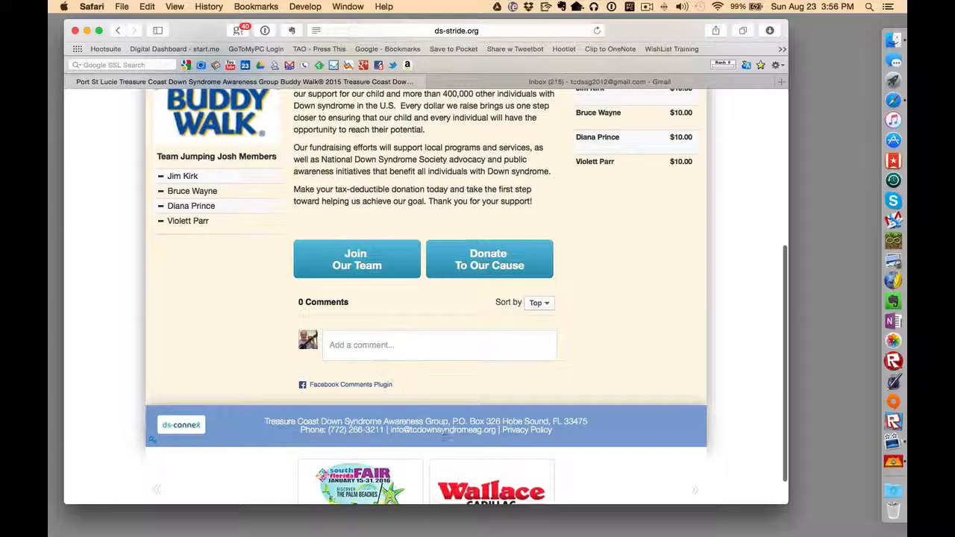
scroll(444, 388, up, 2)
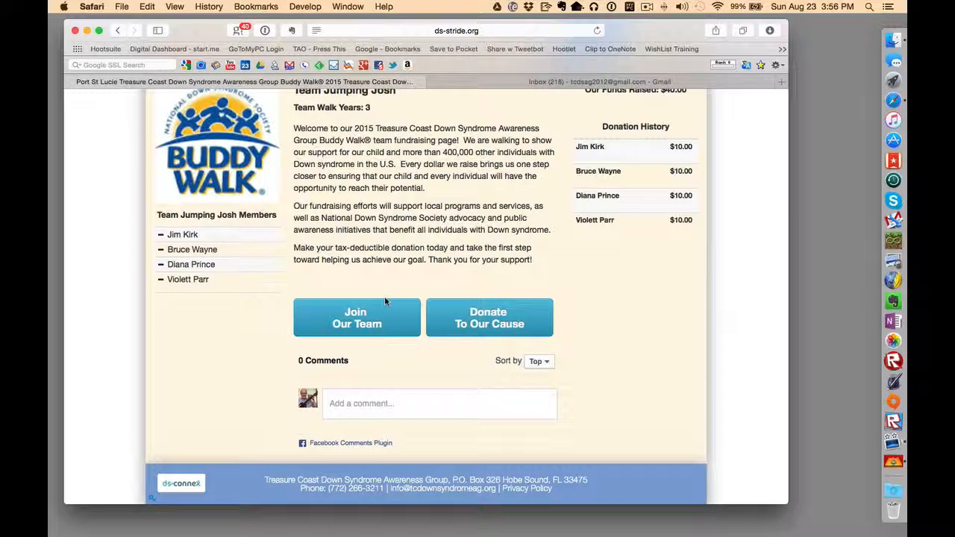
scroll(410, 278, up, 3)
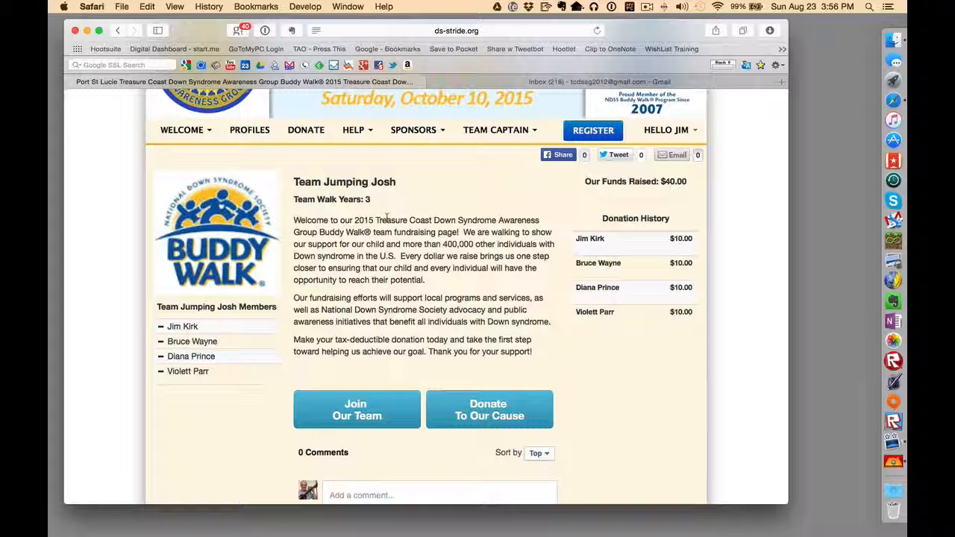
scroll(387, 217, up, 3)
scroll(321, 233, up, 1)
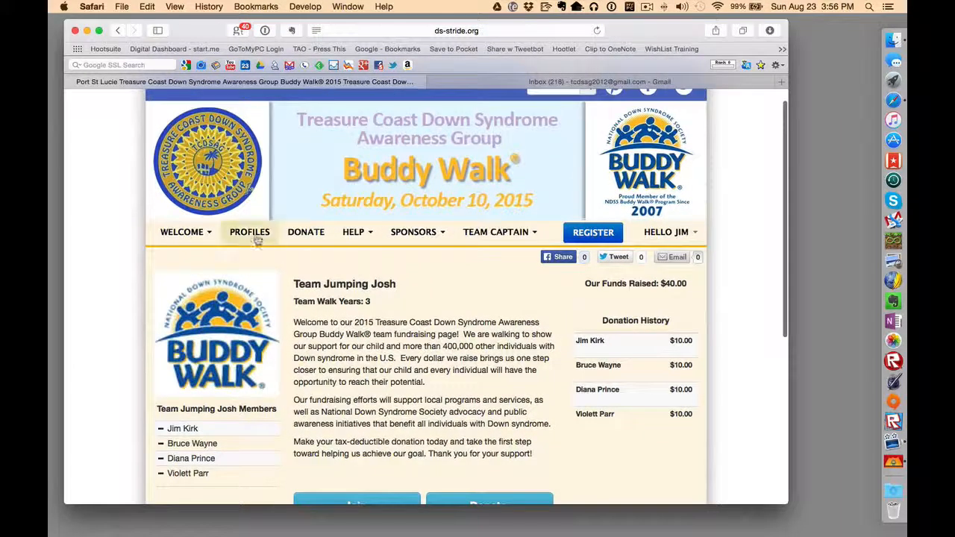
Step: Go through PROFILES to Jim's Profile Page, then choose Edit > Team Profile
click(256, 239)
mouse_move(668, 249)
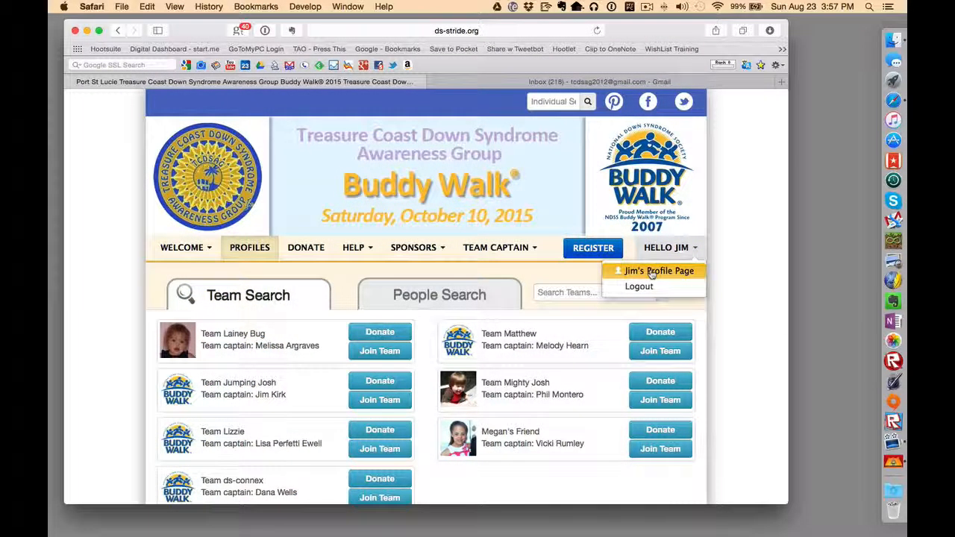
click(650, 273)
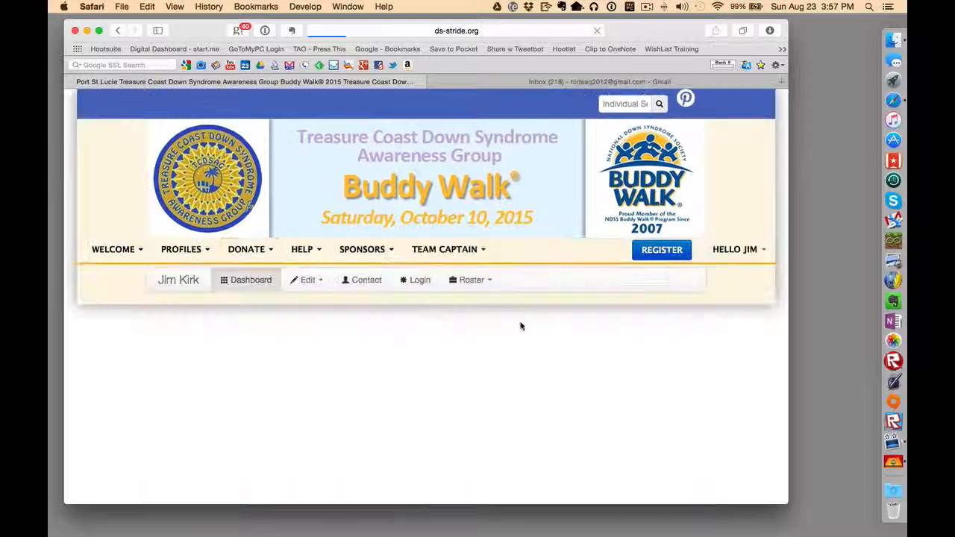
scroll(528, 350, down, 2)
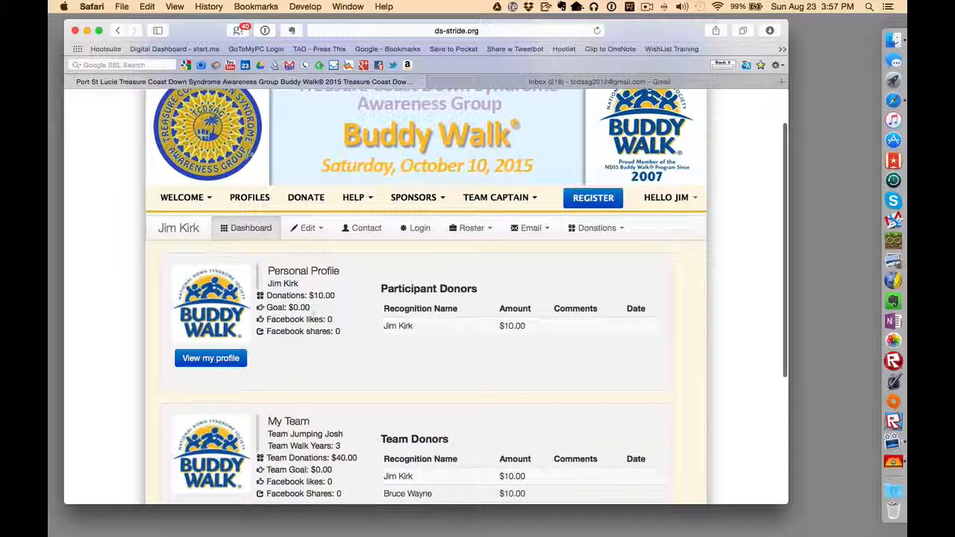
scroll(350, 334, down, 1)
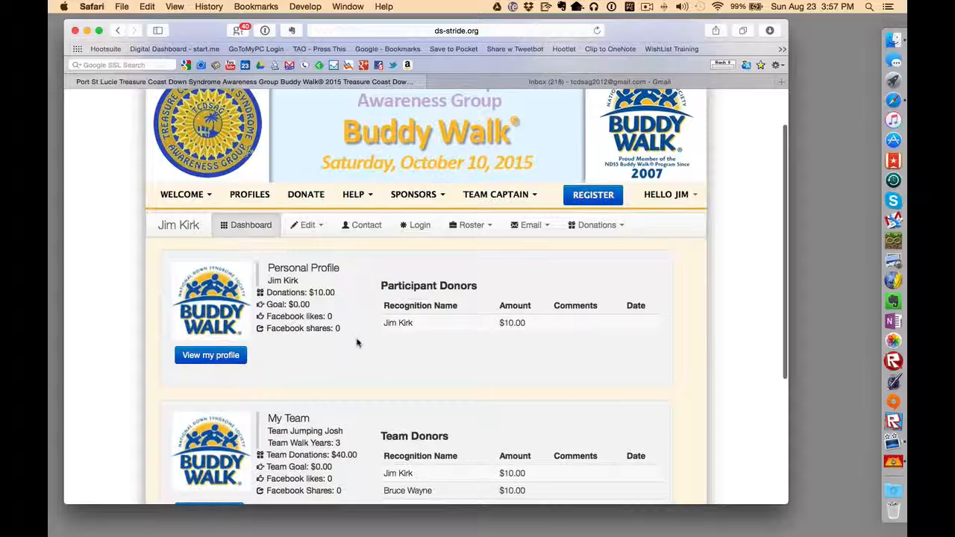
scroll(357, 343, down, 2)
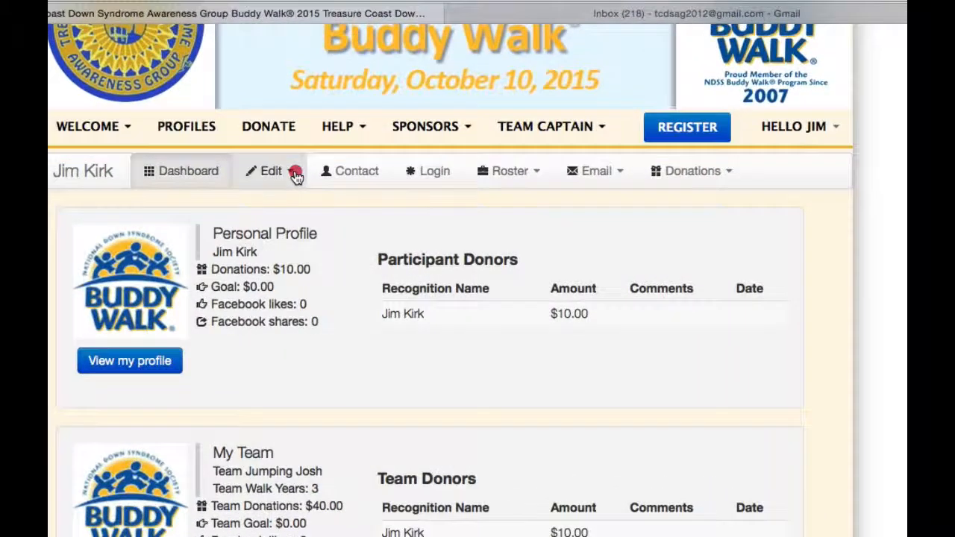
click(322, 192)
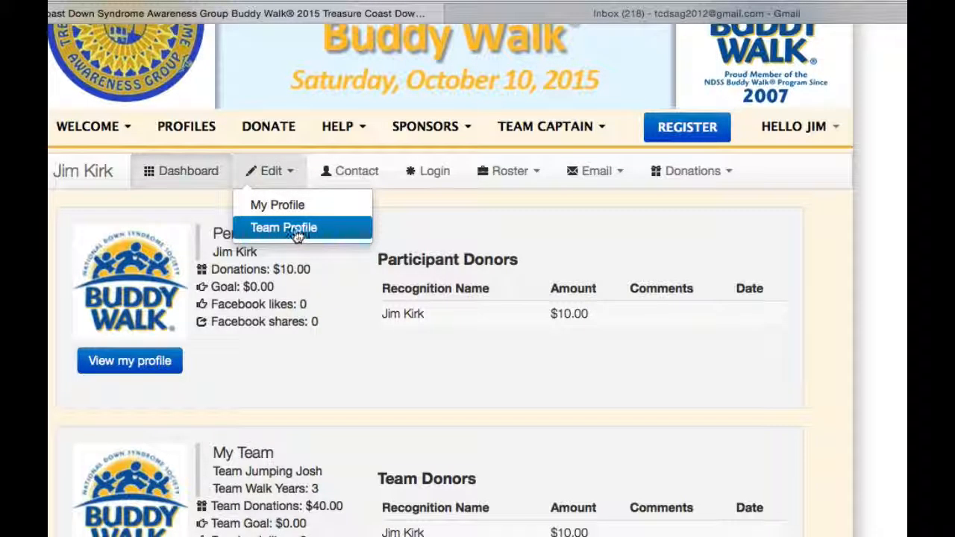
click(296, 229)
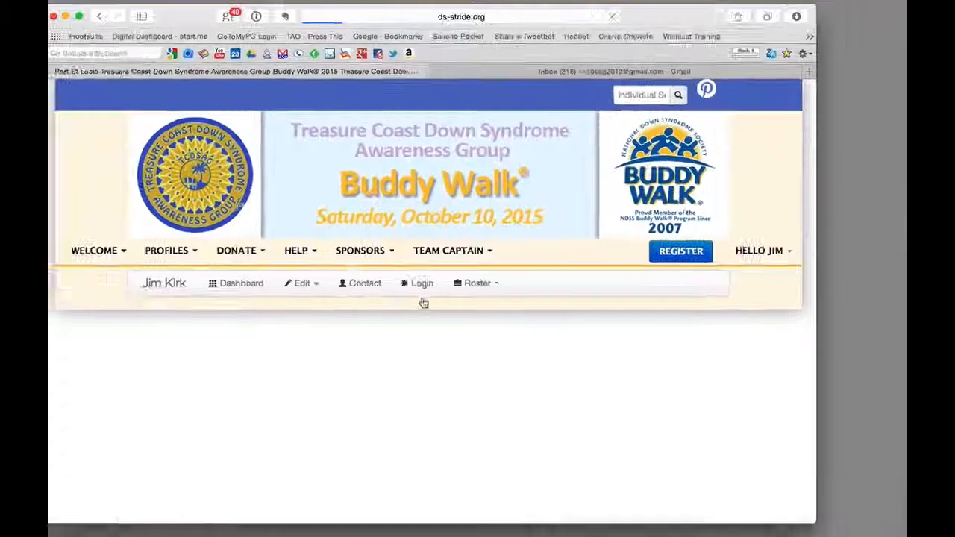
click(336, 126)
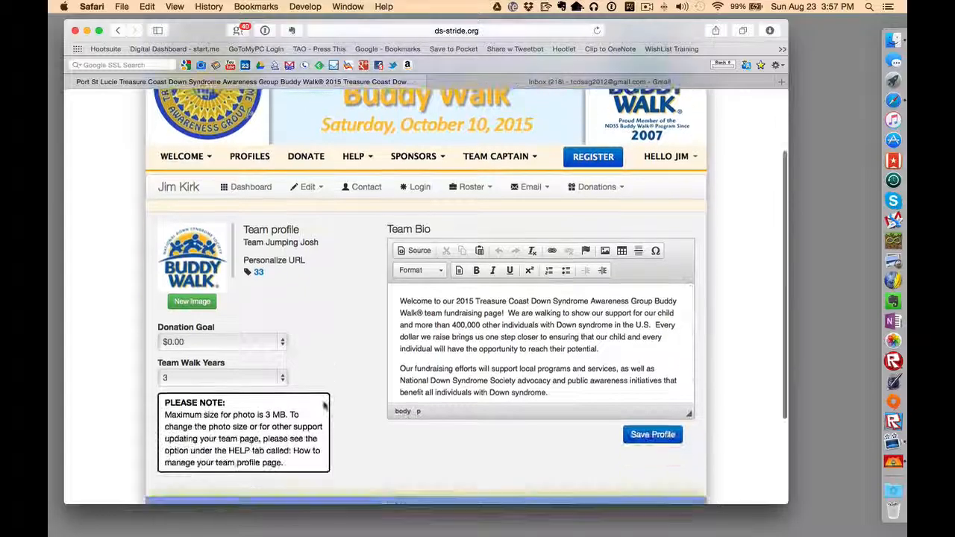
scroll(337, 407, down, 3)
scroll(341, 369, down, 3)
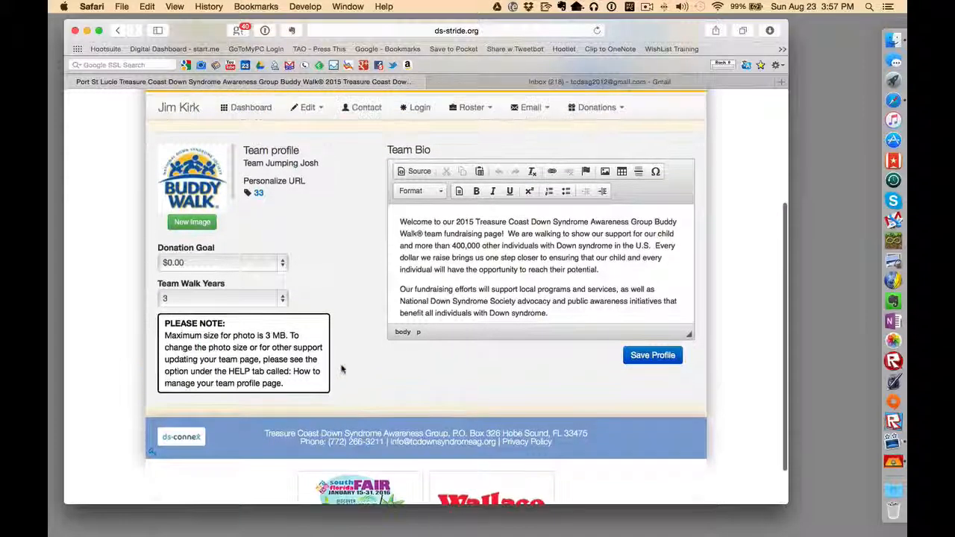
scroll(342, 368, down, 1)
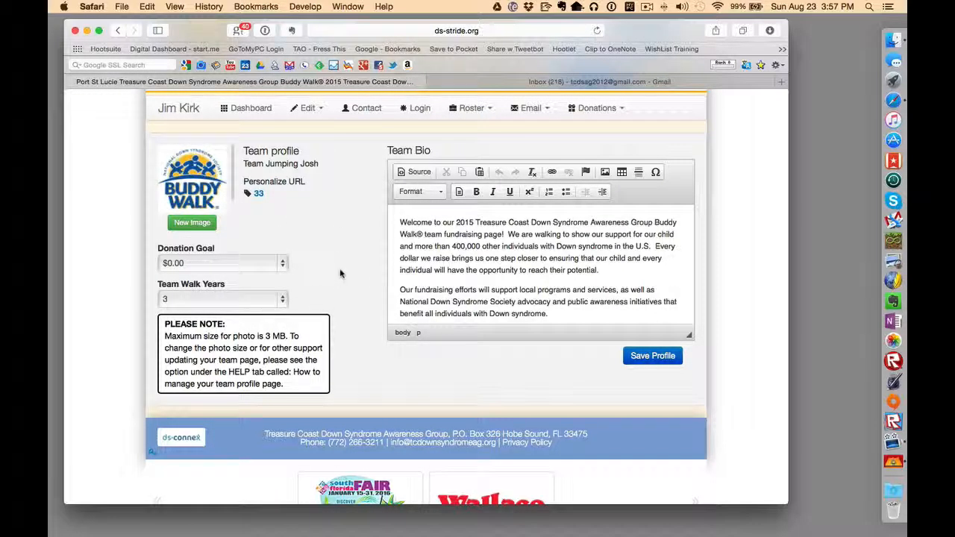
scroll(338, 281, up, 2)
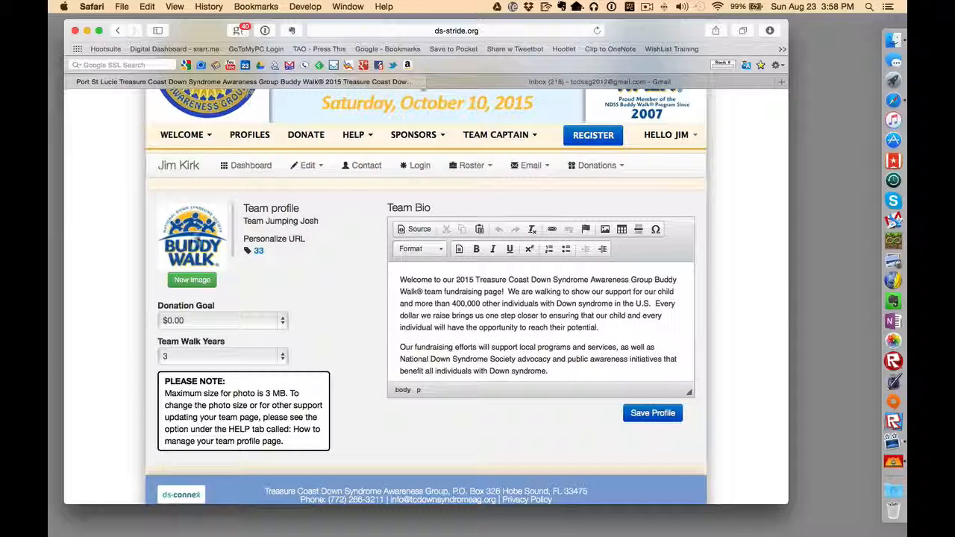
Step: Start a new image upload and add the Files for Screencast folder to Favorites
click(193, 284)
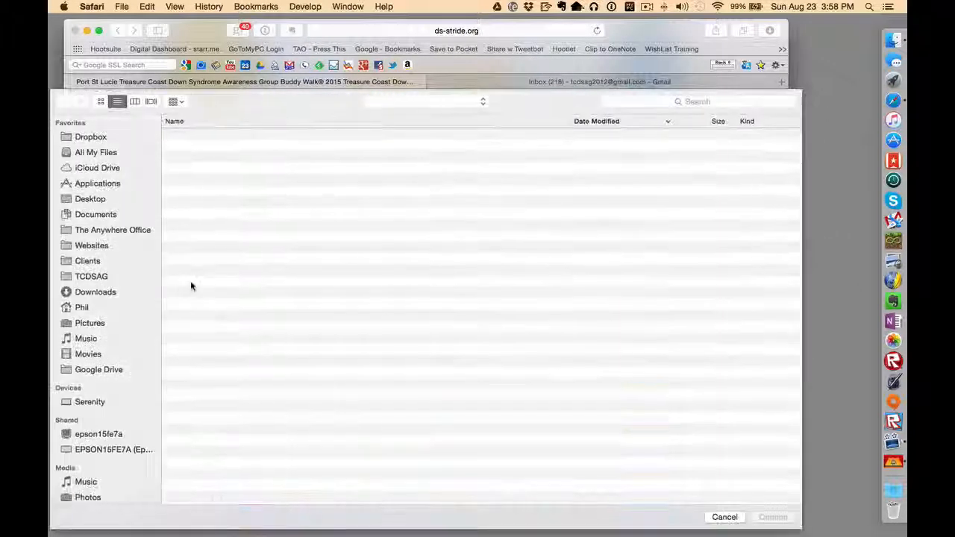
click(120, 276)
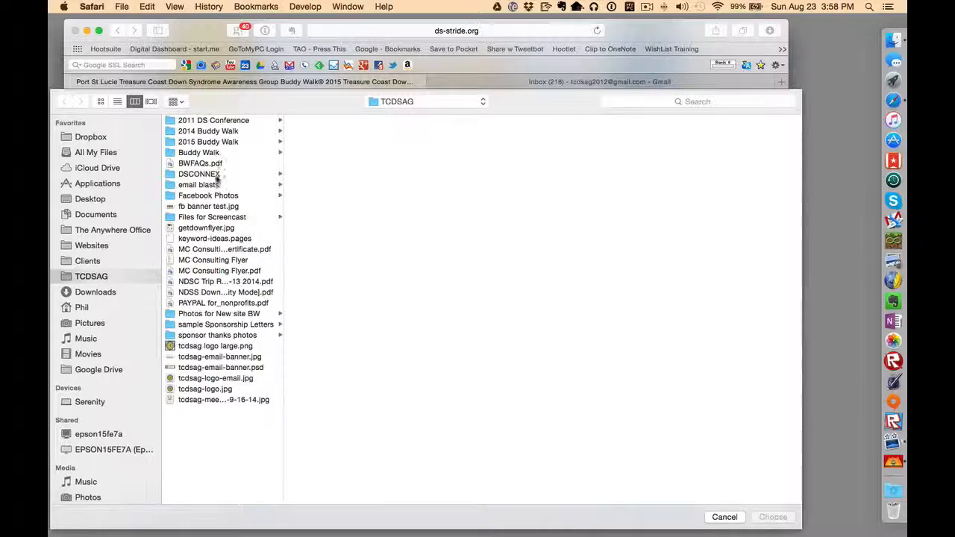
click(233, 218)
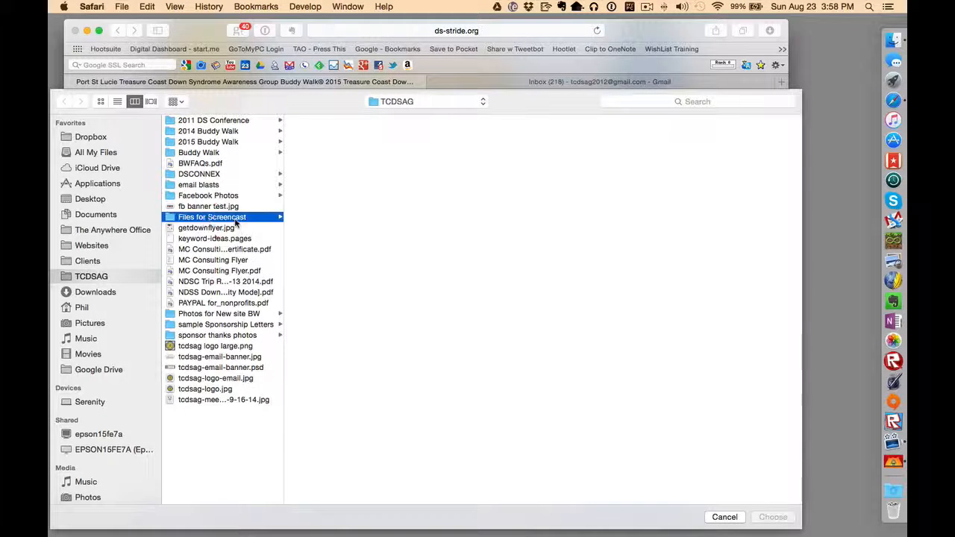
drag(232, 221, 127, 306)
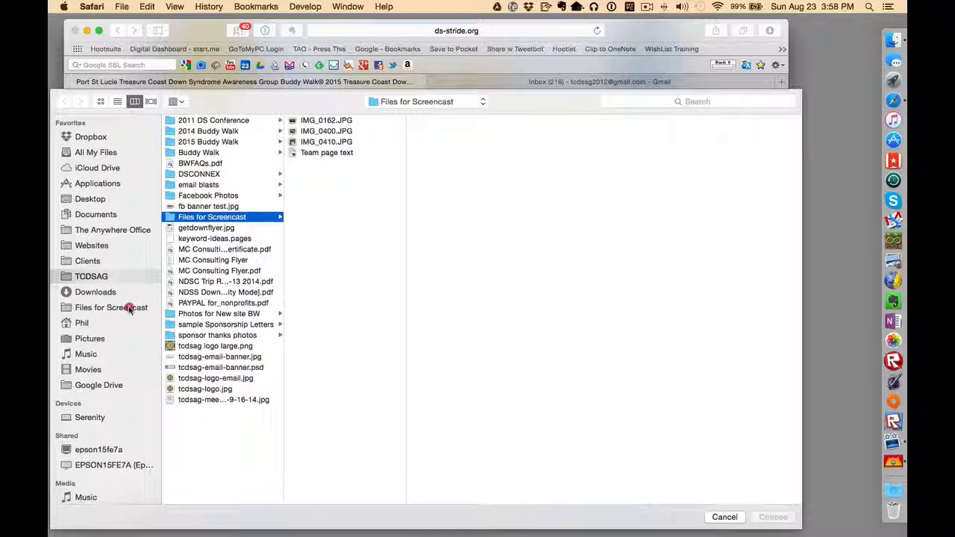
click(127, 307)
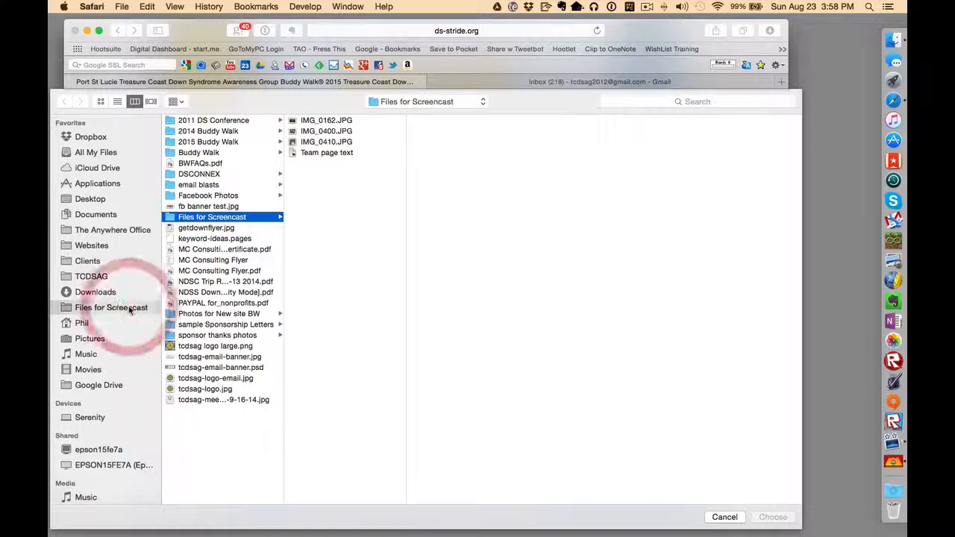
Step: Preview the photos and choose IMG_0162.JPG, the boy holding a ball
click(326, 143)
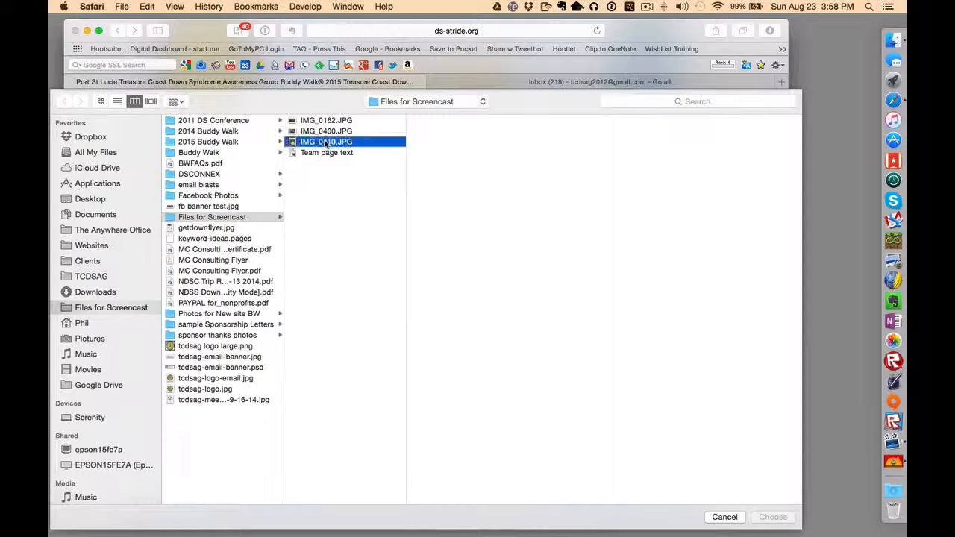
click(327, 131)
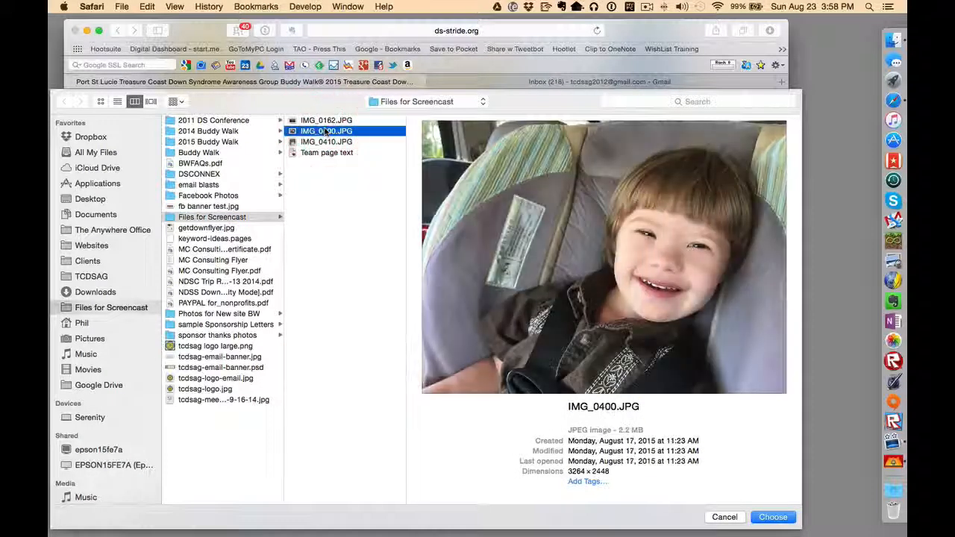
click(326, 121)
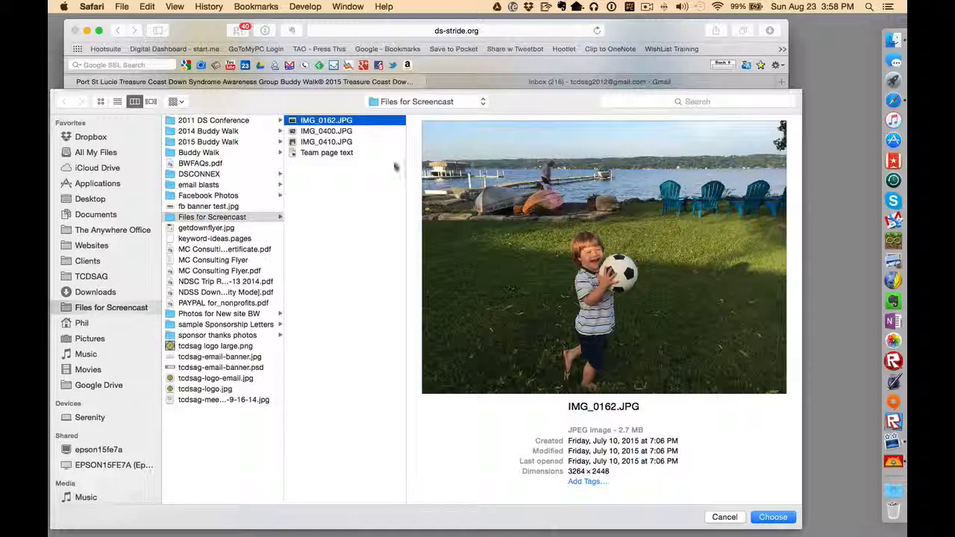
click(773, 517)
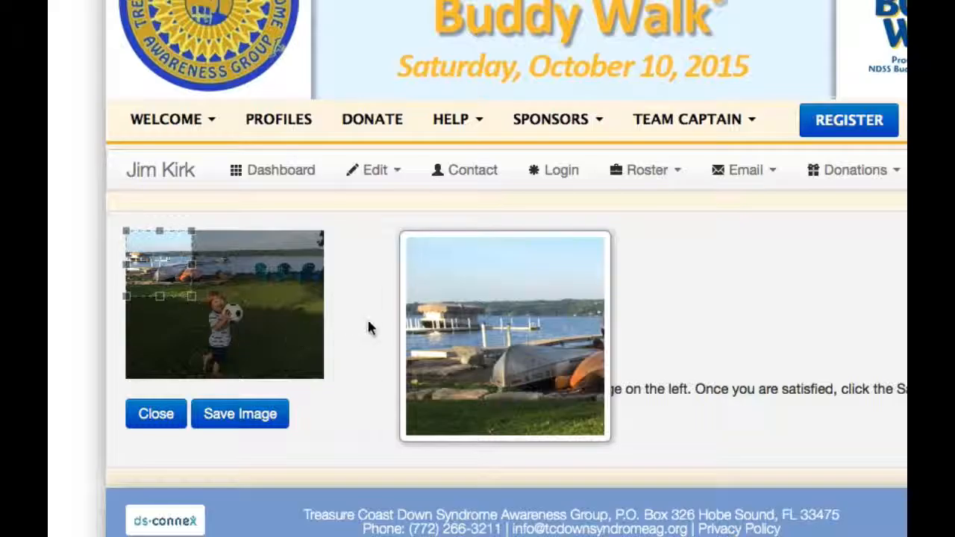
Step: Tighten the crop from the top, shift it right onto the boy, and save the image
scroll(356, 335, down, 3)
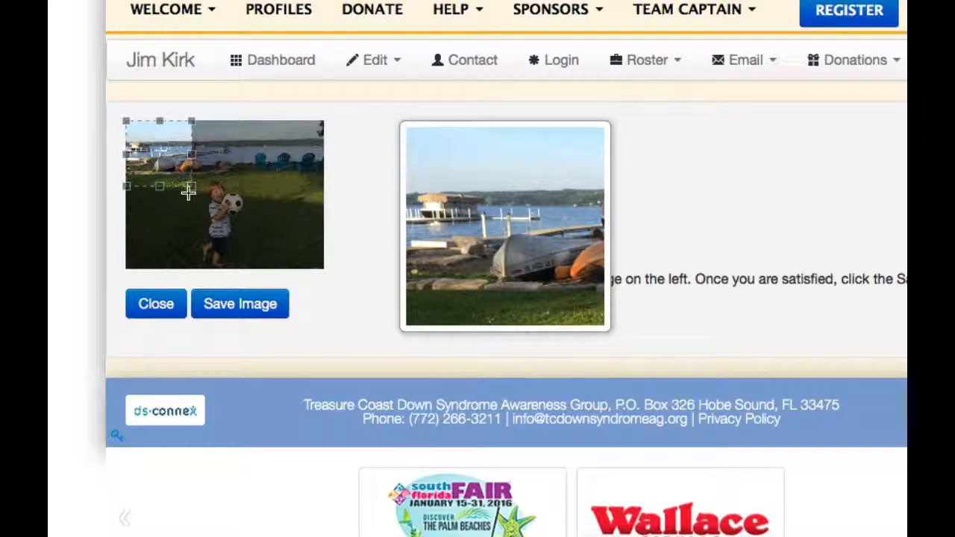
drag(192, 190, 232, 222)
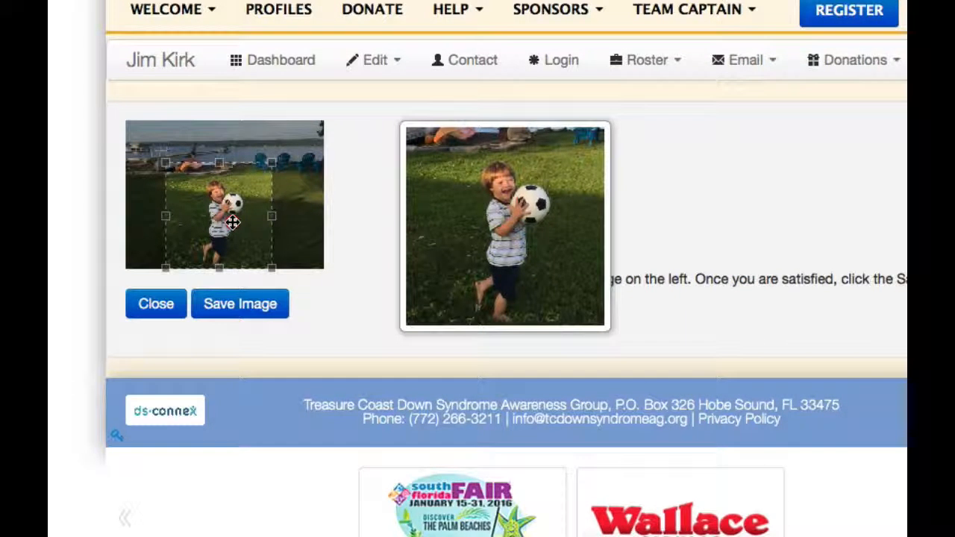
scroll(233, 222, down, 1)
drag(220, 158, 222, 162)
drag(206, 203, 207, 207)
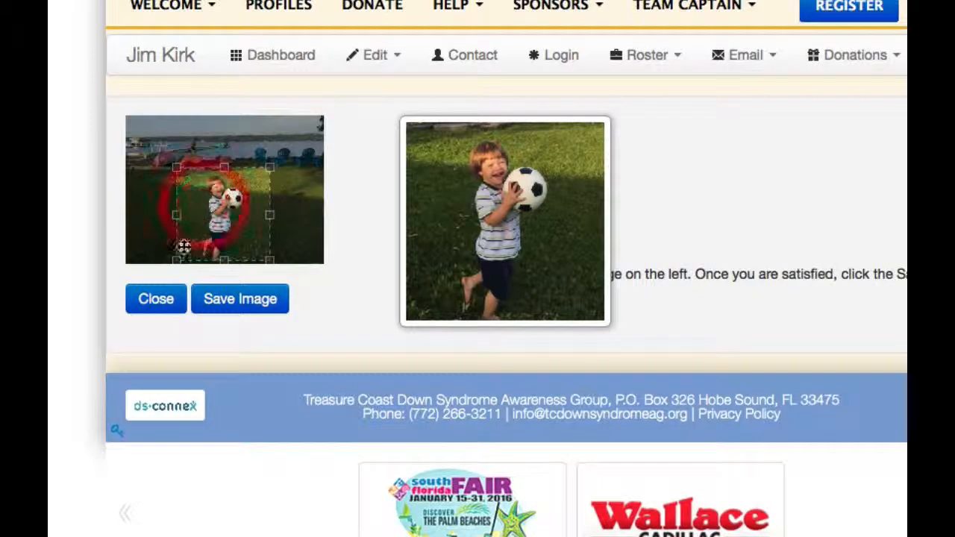
click(257, 306)
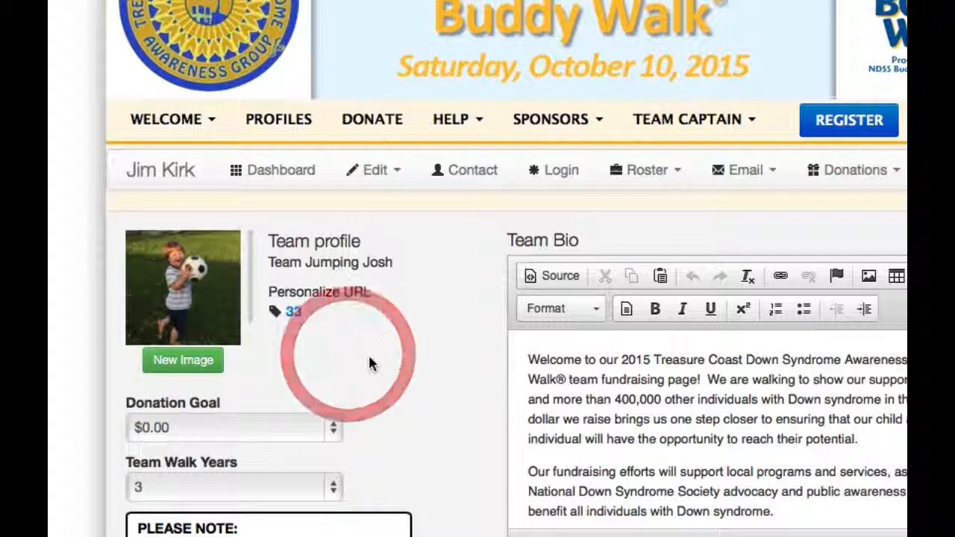
Step: Scroll the profile editor down to Personalize URL and select the current link 33
scroll(368, 359, down, 3)
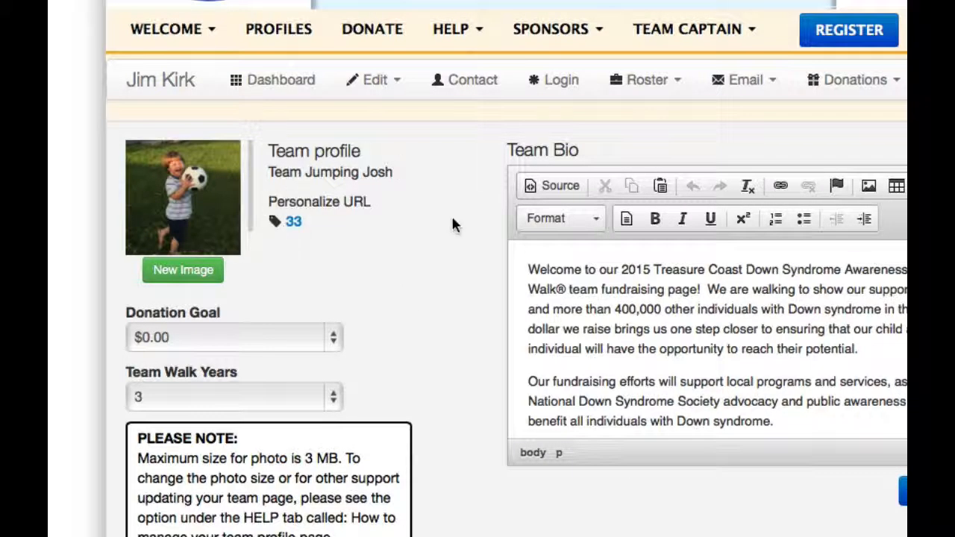
scroll(371, 252, down, 2)
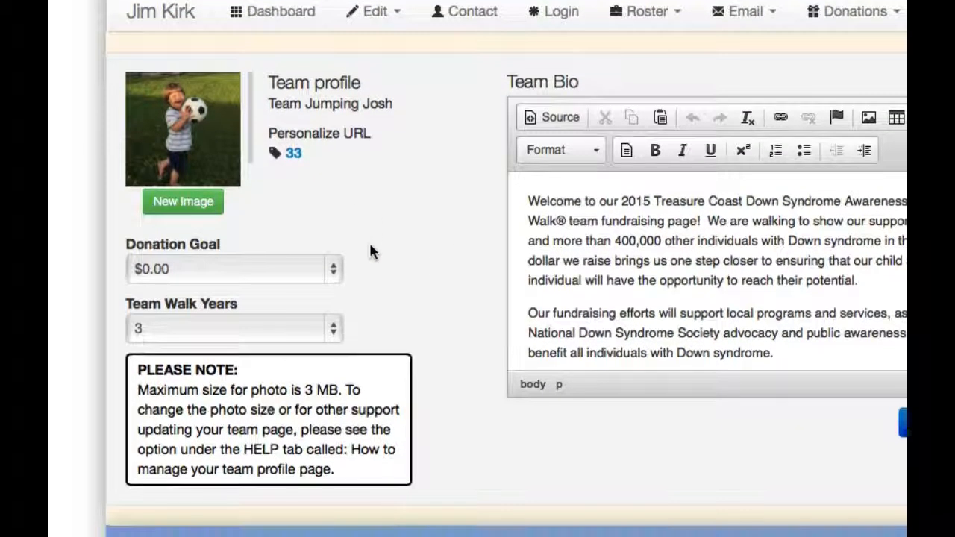
double_click(298, 158)
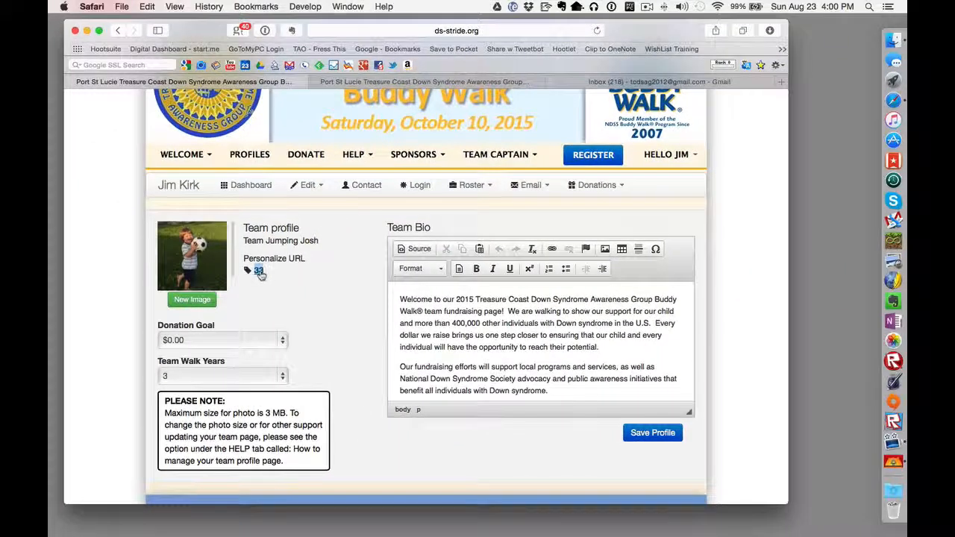
Step: Replace the personalized URL 33 with jumpingjosh and save the change
click(258, 271)
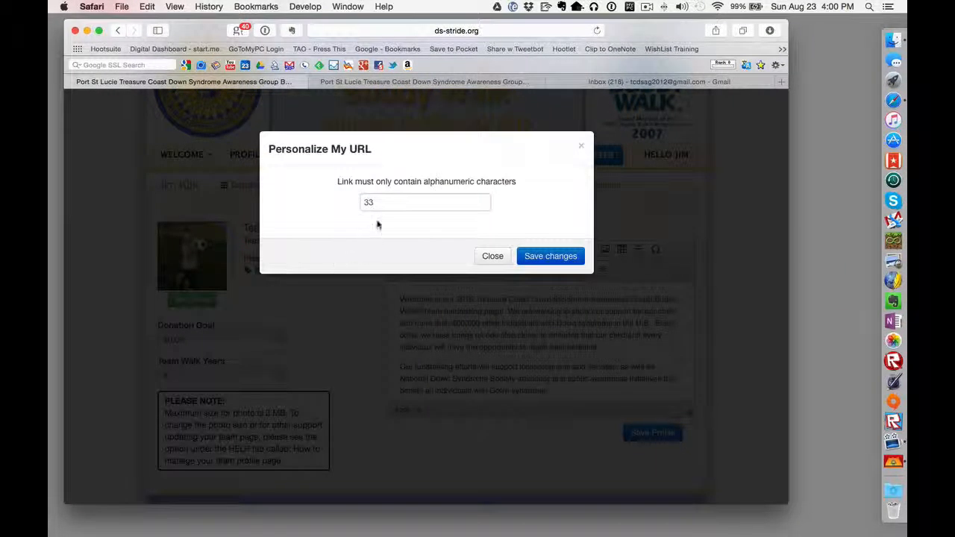
drag(389, 203, 358, 205)
text(tea)
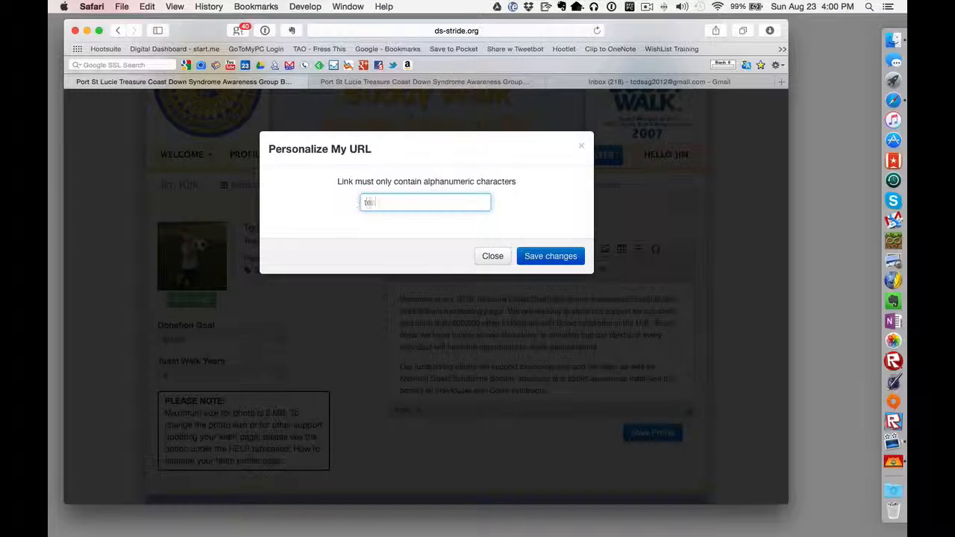
text(mju)
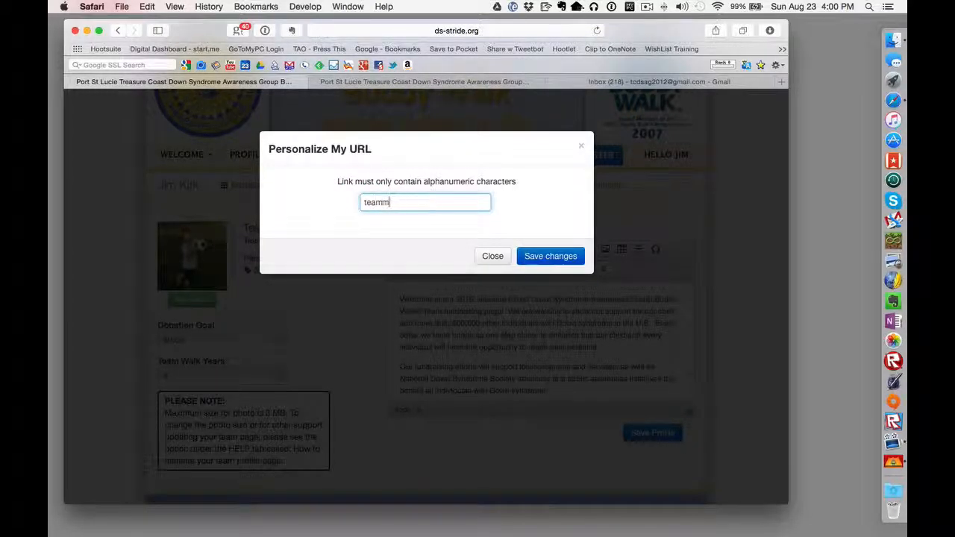
key(BackSpace)
key(BackSpace)
key(BackSpace)
key(BackSpace)
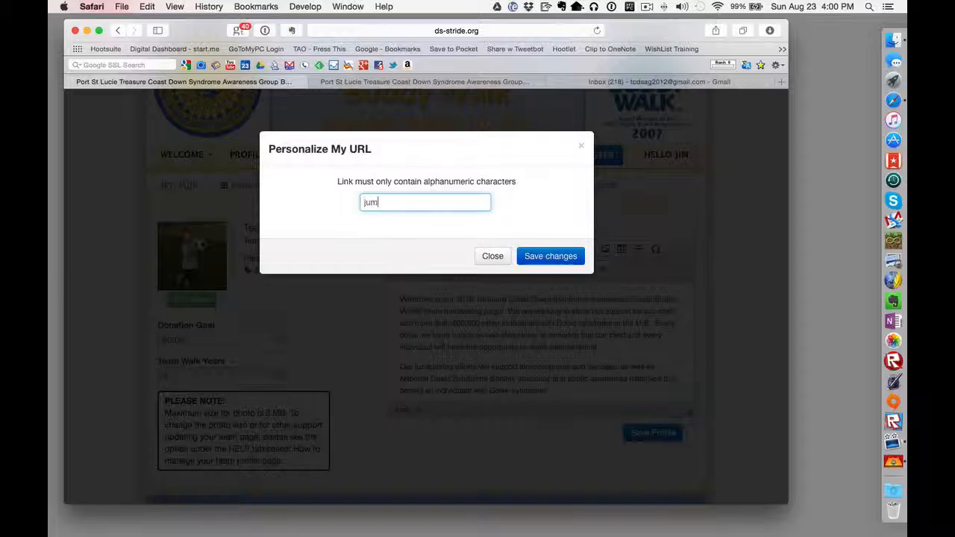
text(pingjosh)
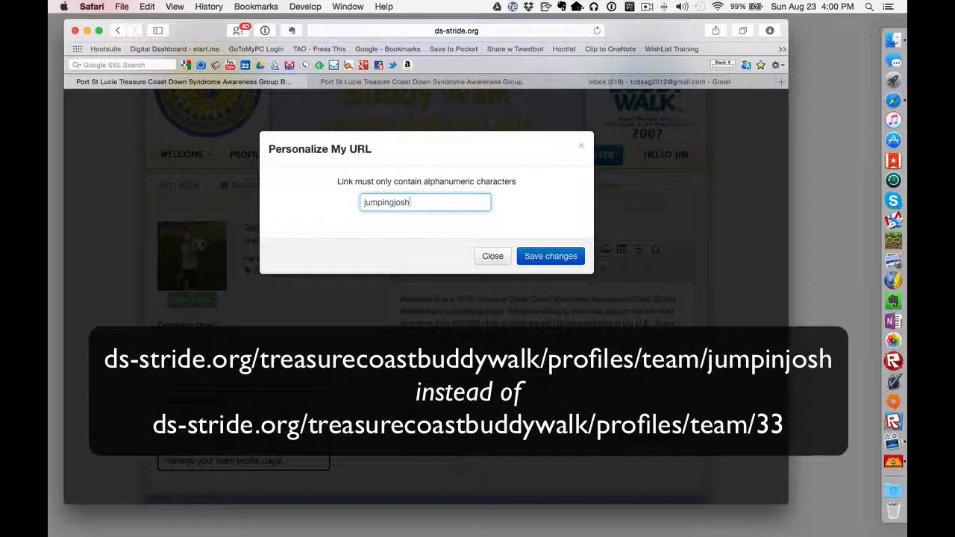
click(550, 256)
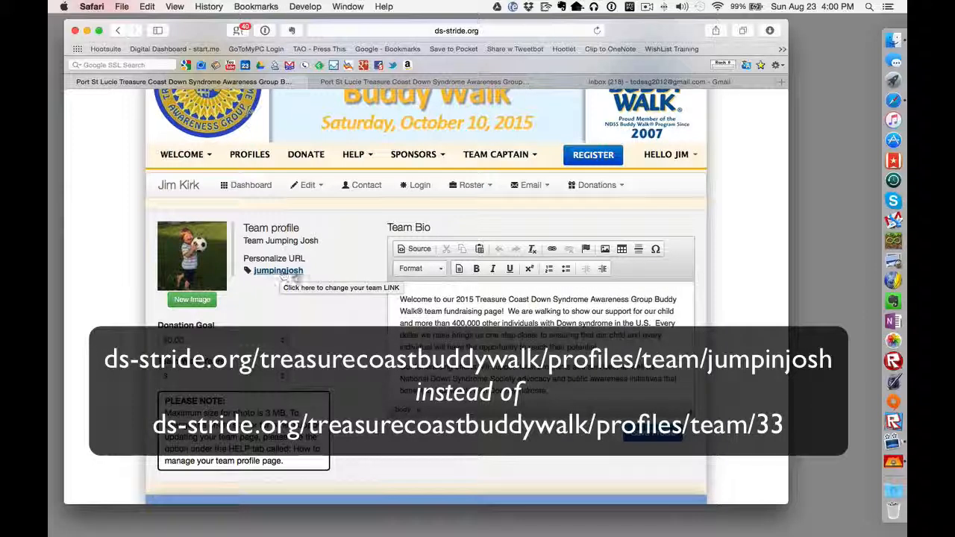
scroll(334, 375, down, 2)
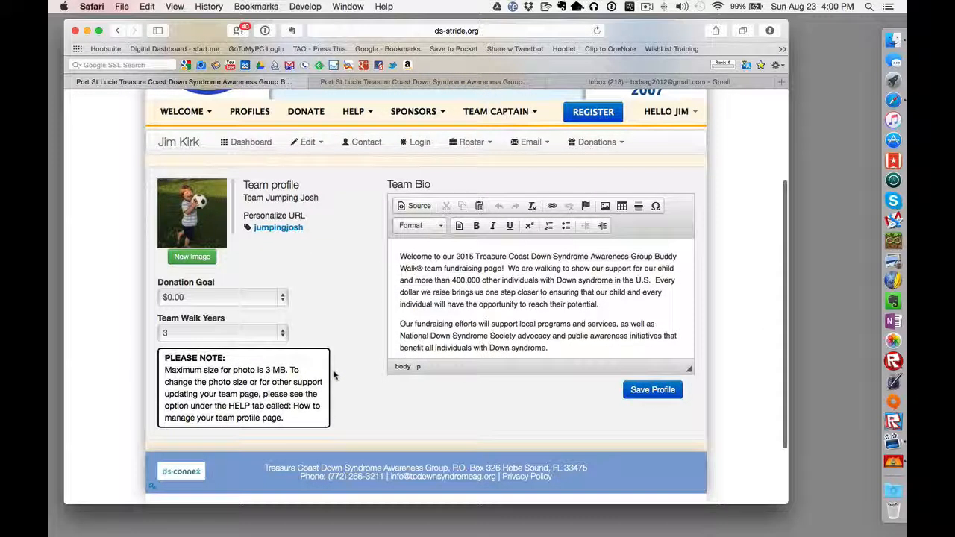
Step: Pick $3,000.00 from the Donation Goal list, then click into the Team Bio text
click(191, 301)
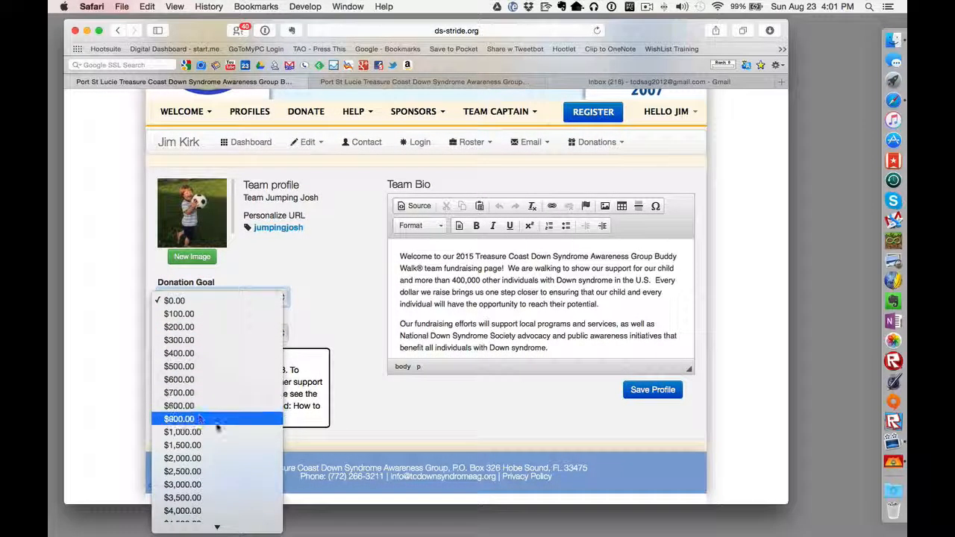
scroll(218, 426, down, 4)
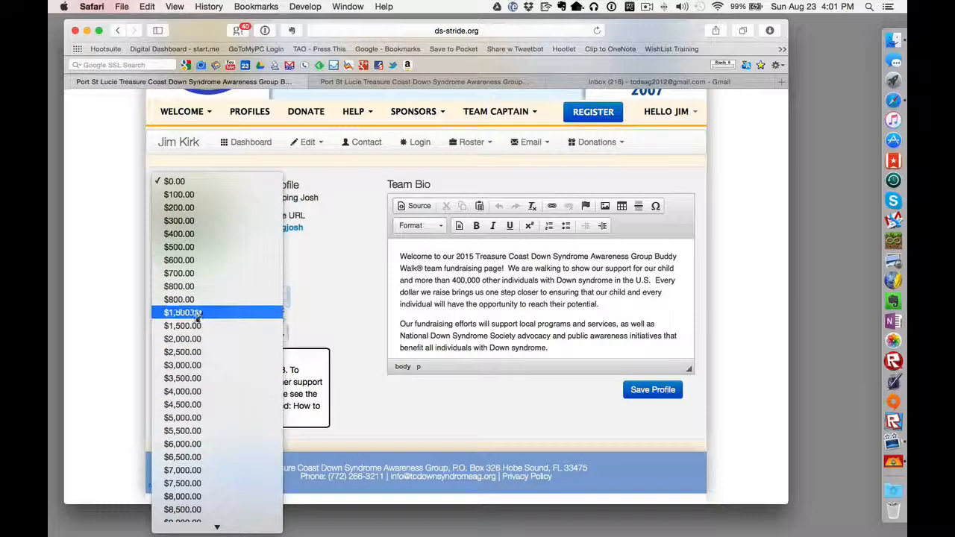
click(180, 368)
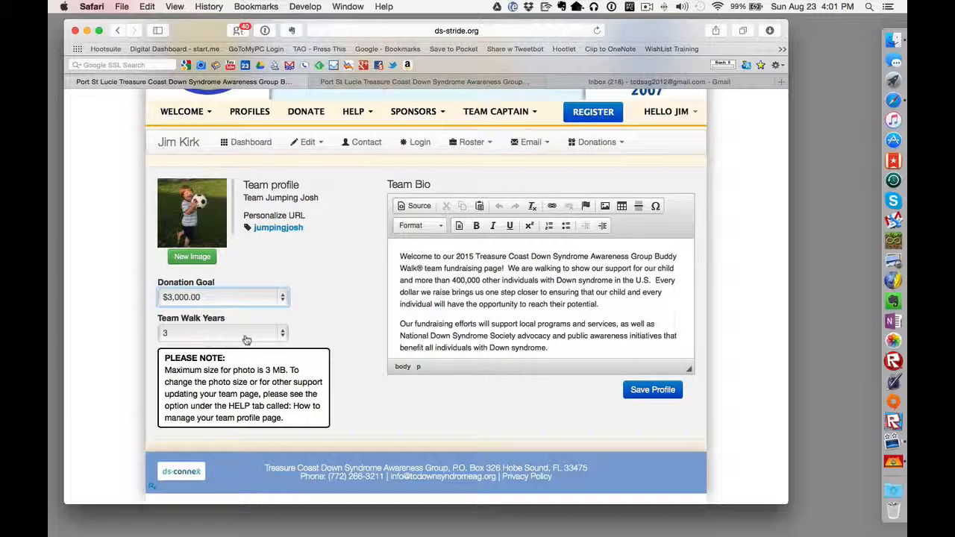
click(512, 293)
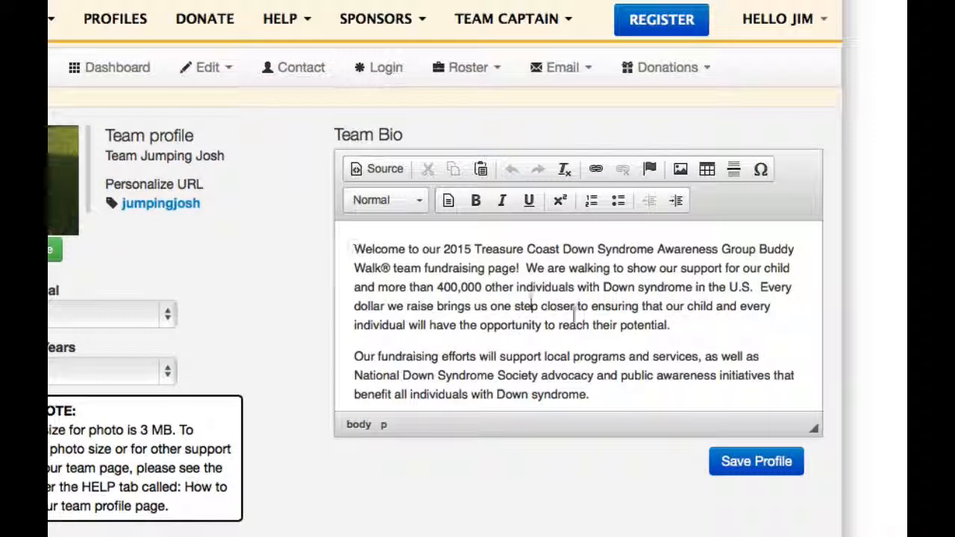
Step: Scroll through the default Team Bio text to review it
scroll(574, 316, down, 3)
scroll(574, 315, up, 4)
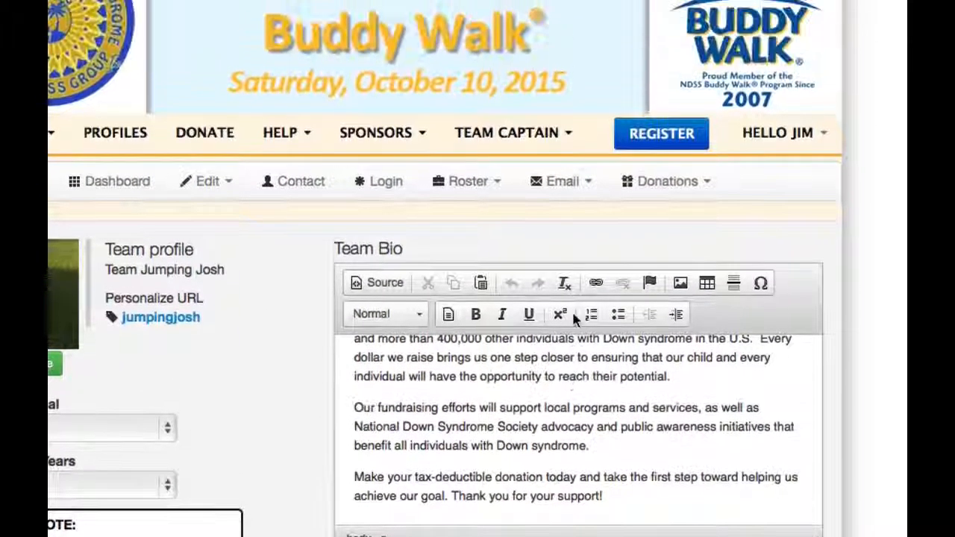
scroll(573, 315, down, 2)
scroll(573, 314, up, 2)
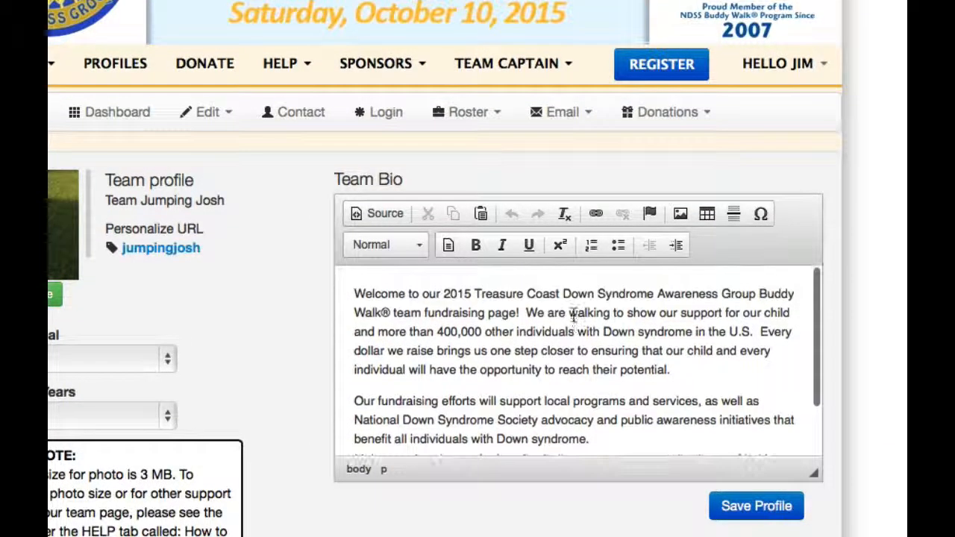
scroll(780, 321, down, 3)
scroll(806, 321, up, 3)
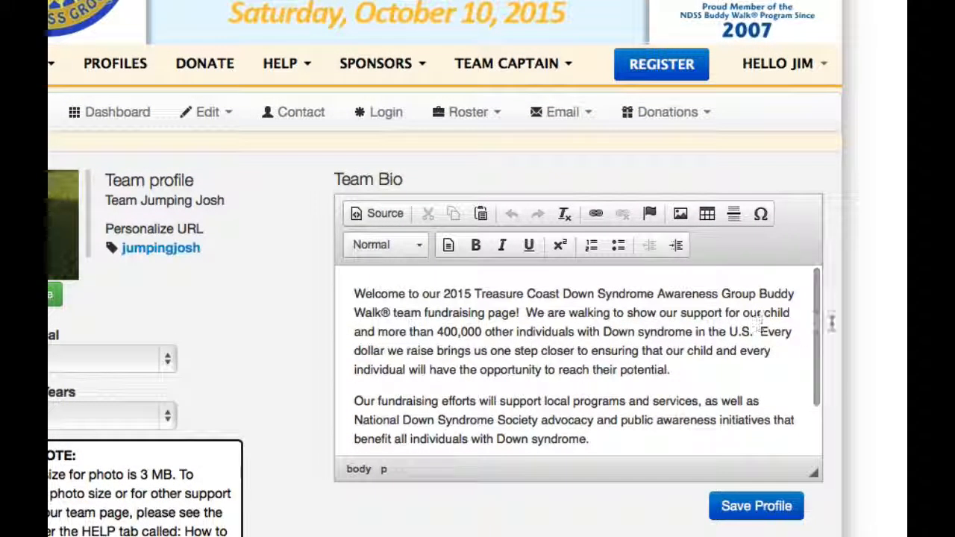
scroll(862, 335, down, 2)
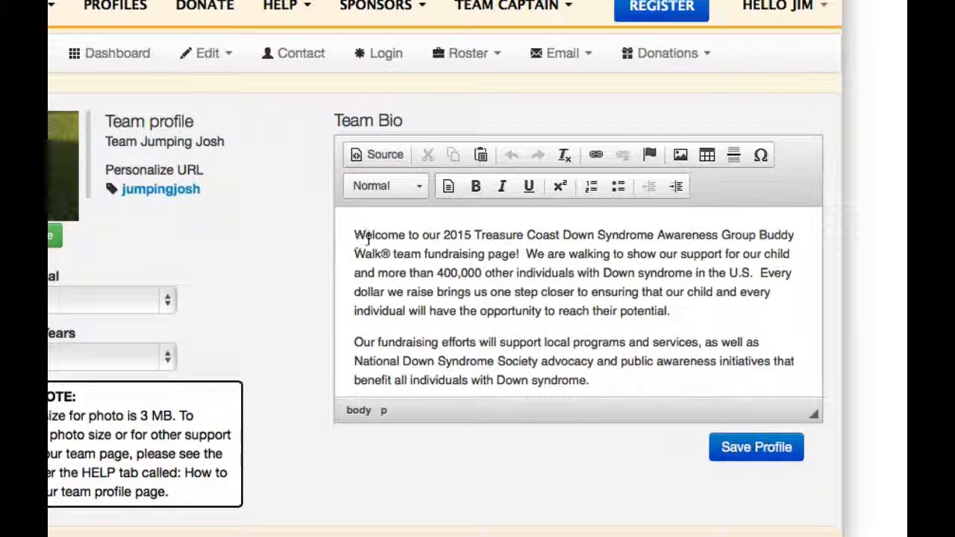
Step: Put the caret at the start of the bio and open the Team page text file
click(532, 292)
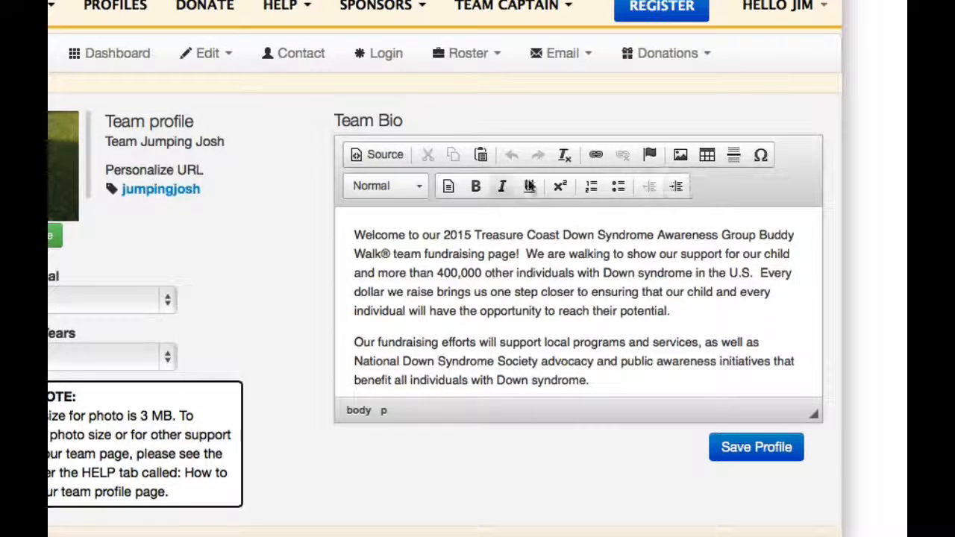
click(352, 232)
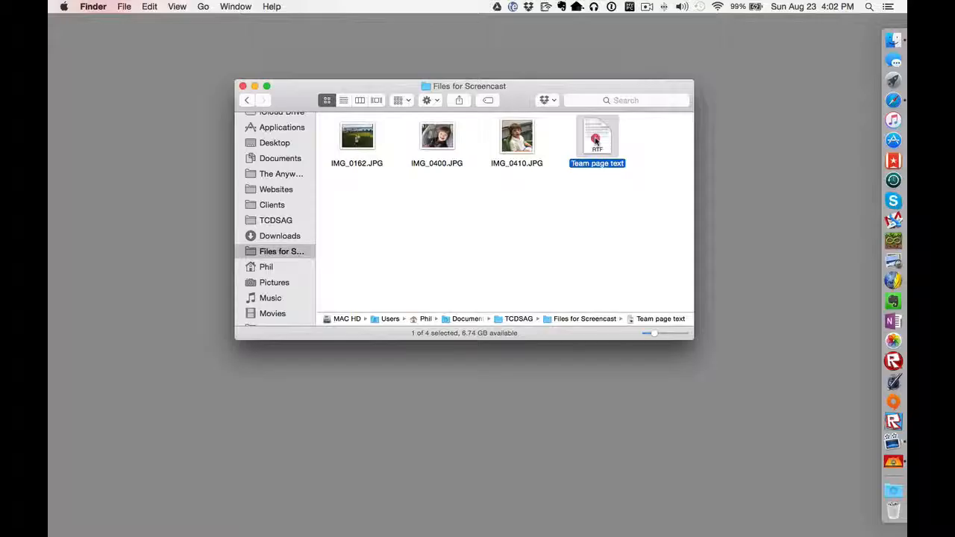
right_click(595, 141)
click(606, 143)
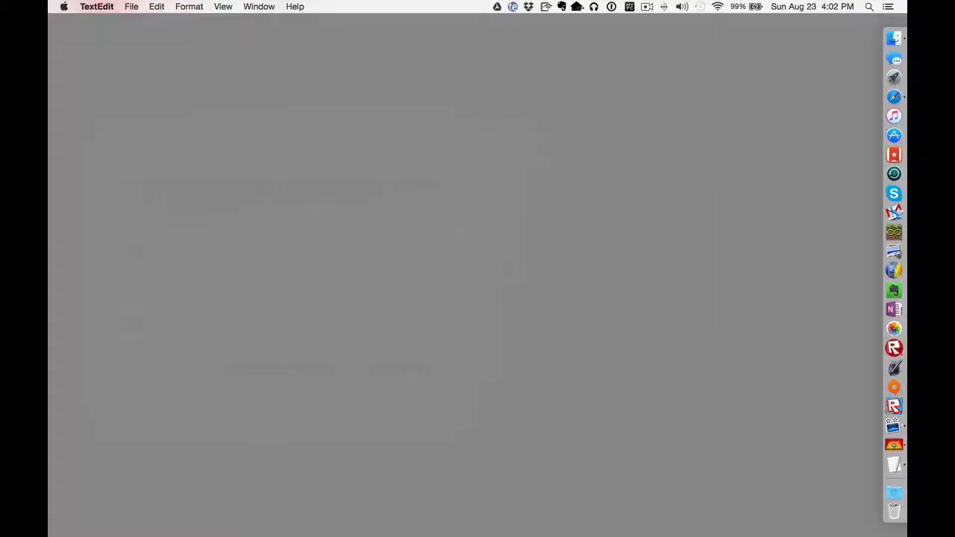
Step: Copy the letter from 'Howdy,' to the end and switch back to Safari
click(894, 467)
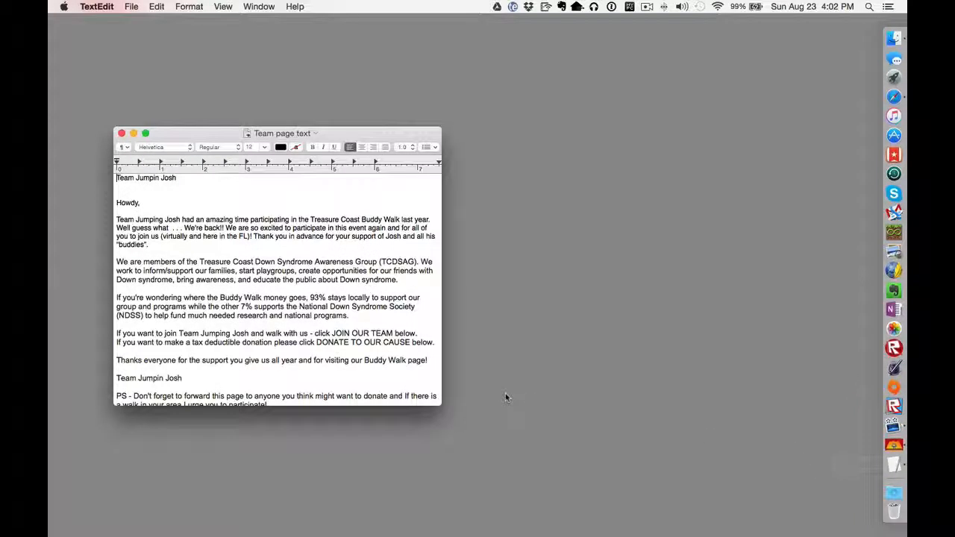
click(117, 203)
scroll(248, 250, down, 2)
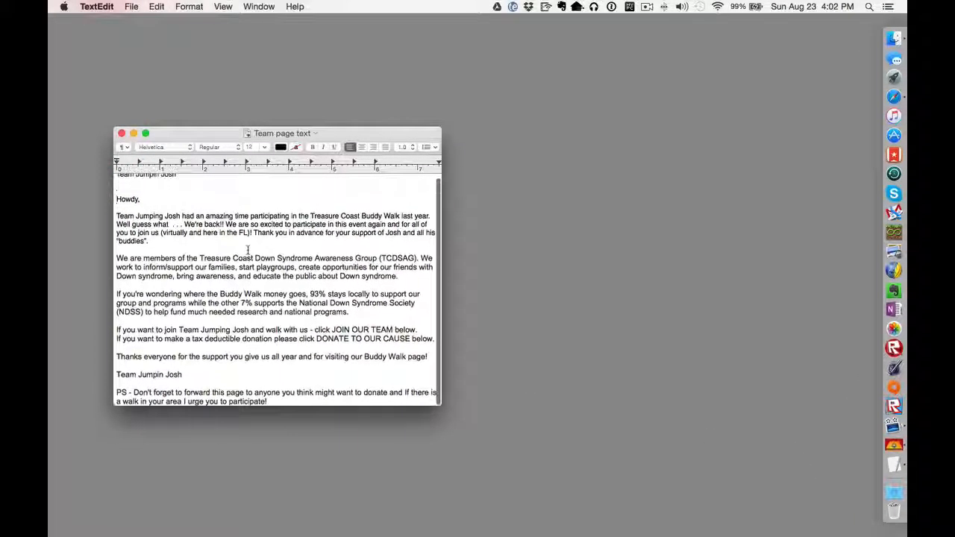
shift+click(278, 402)
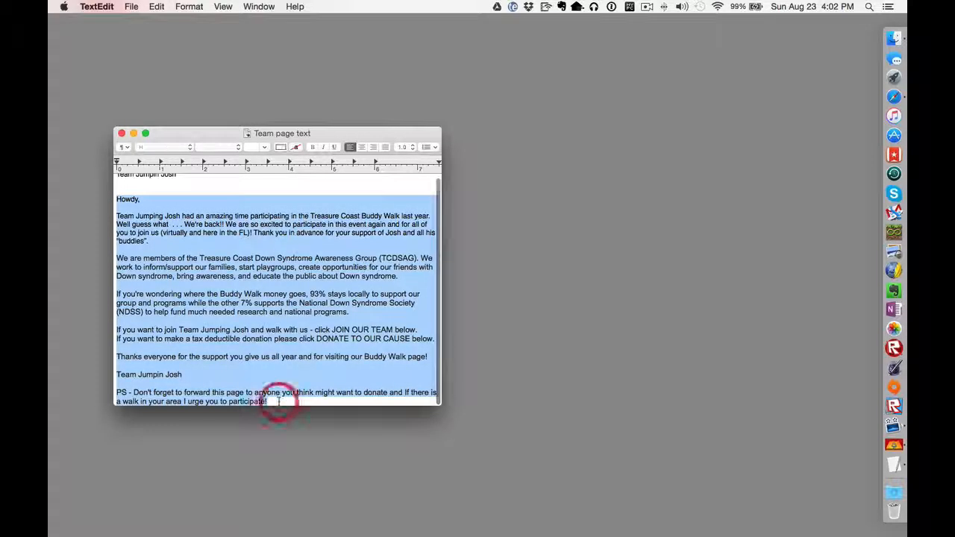
click(157, 8)
click(173, 61)
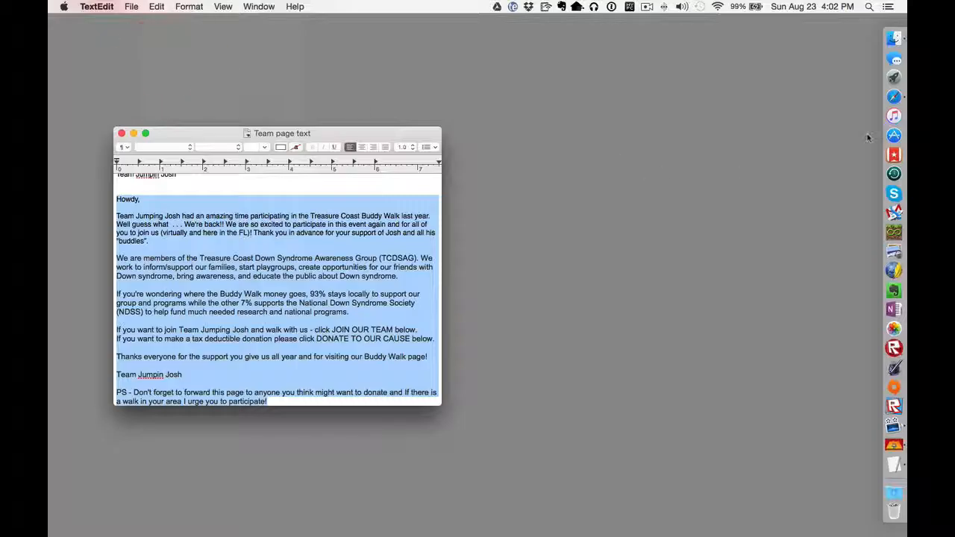
click(890, 88)
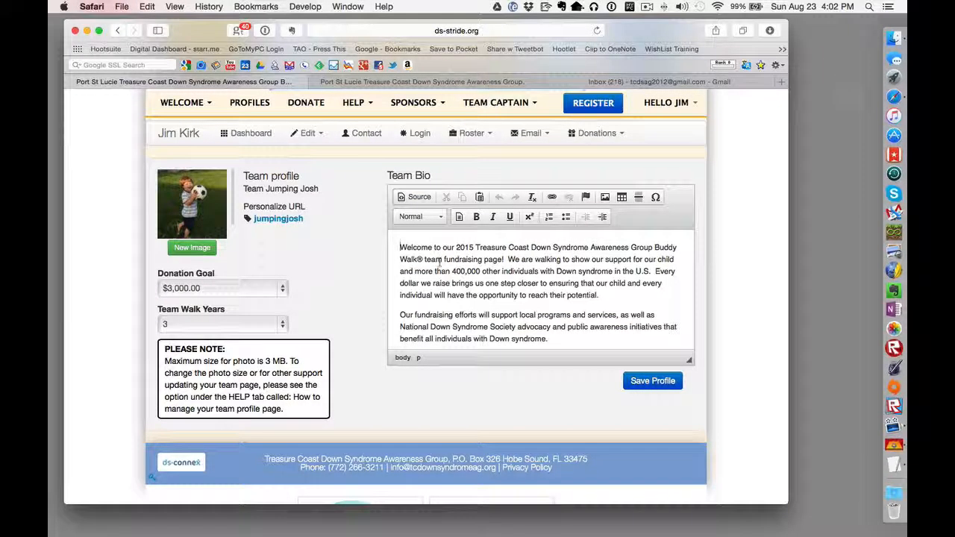
Step: Clear the old team bio and paste in the new "Howdy," letter with Edit > Paste
scroll(587, 323, down, 2)
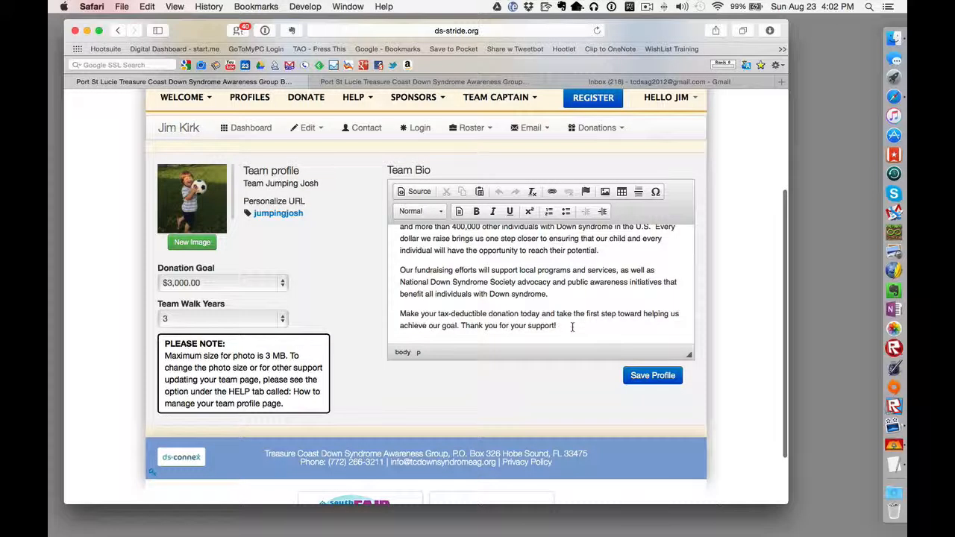
key(super+a)
key(BackSpace)
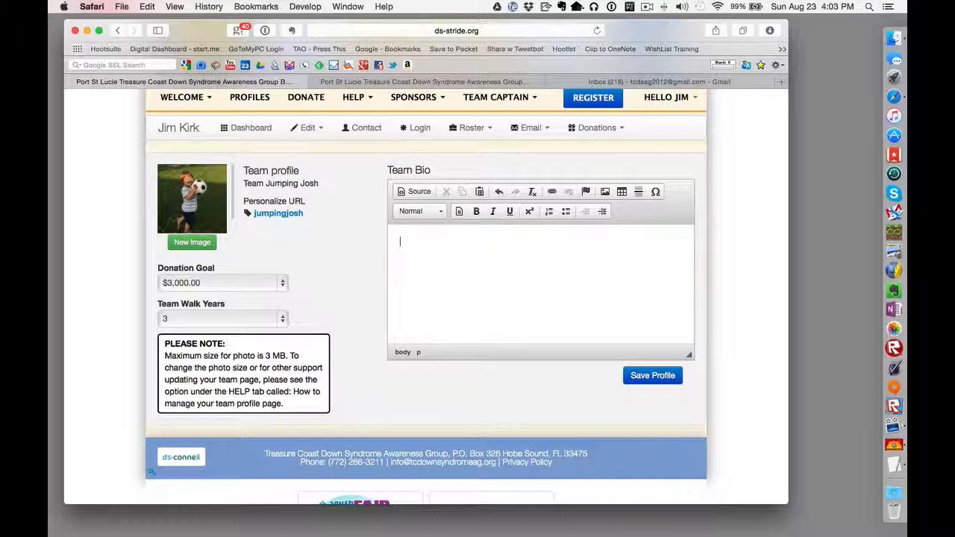
right_click(423, 247)
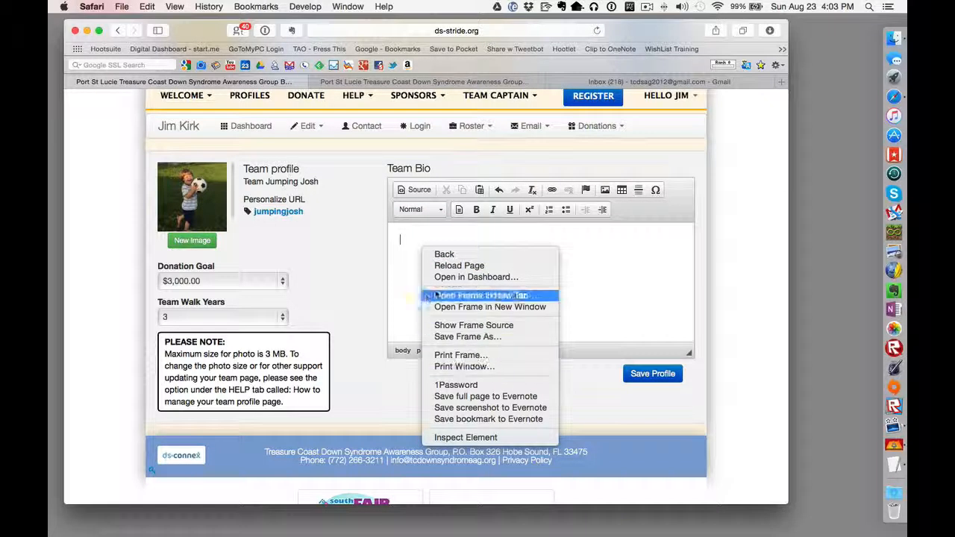
click(413, 267)
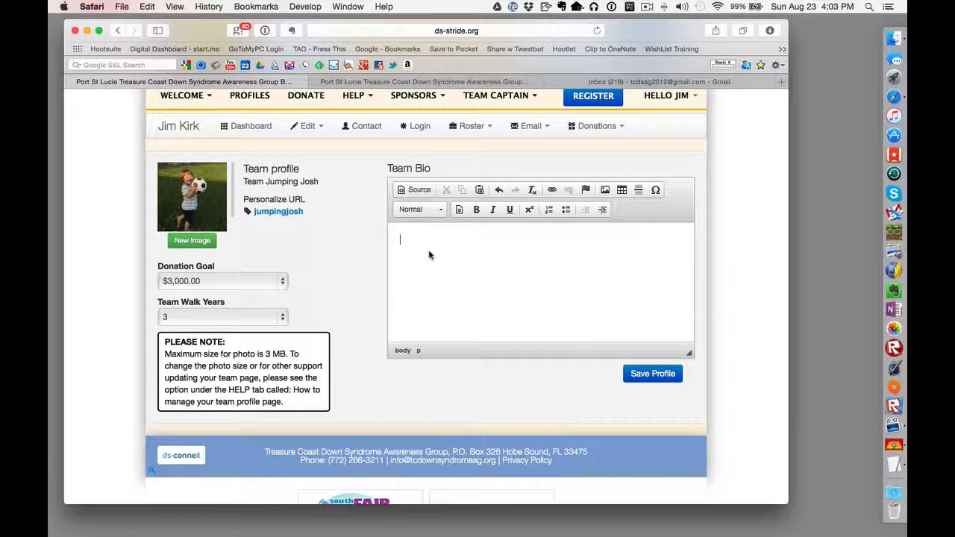
right_click(429, 255)
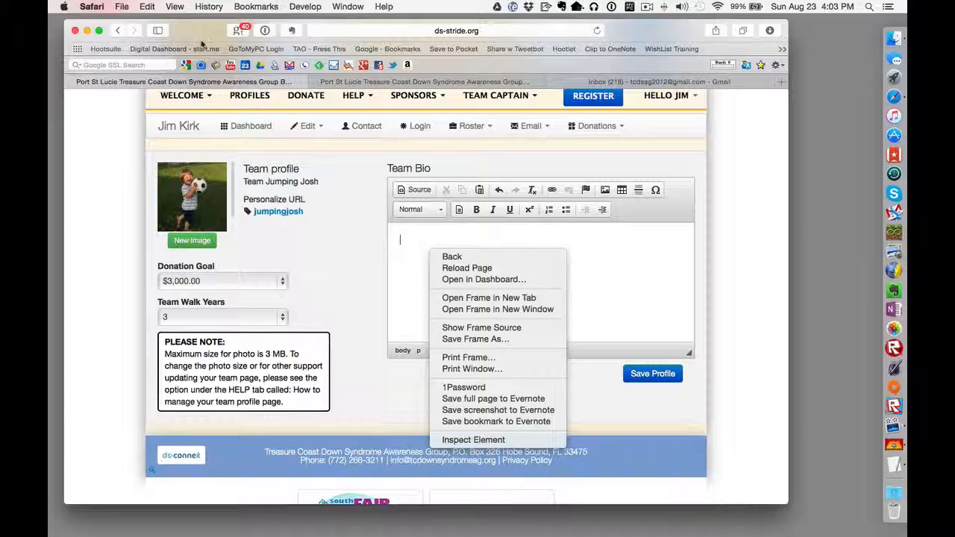
click(147, 6)
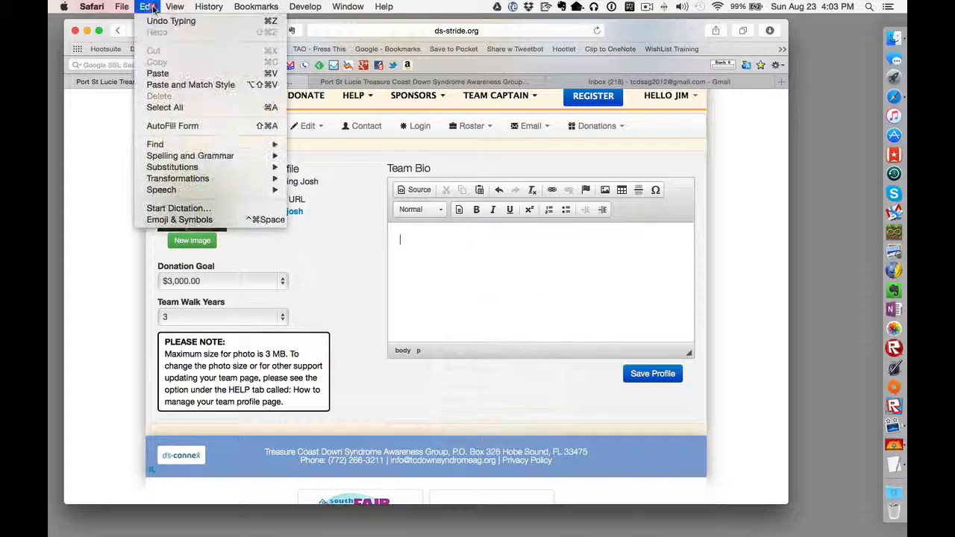
click(165, 74)
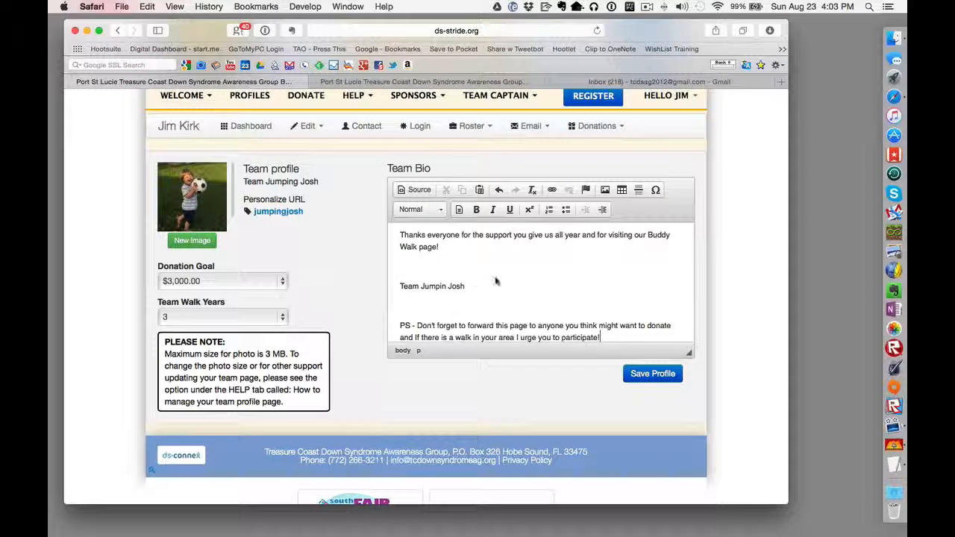
Step: Delete the blank lines after "Howdy,", above "We are members", and after "Down syndrome." and "programs."
scroll(478, 295, up, 10)
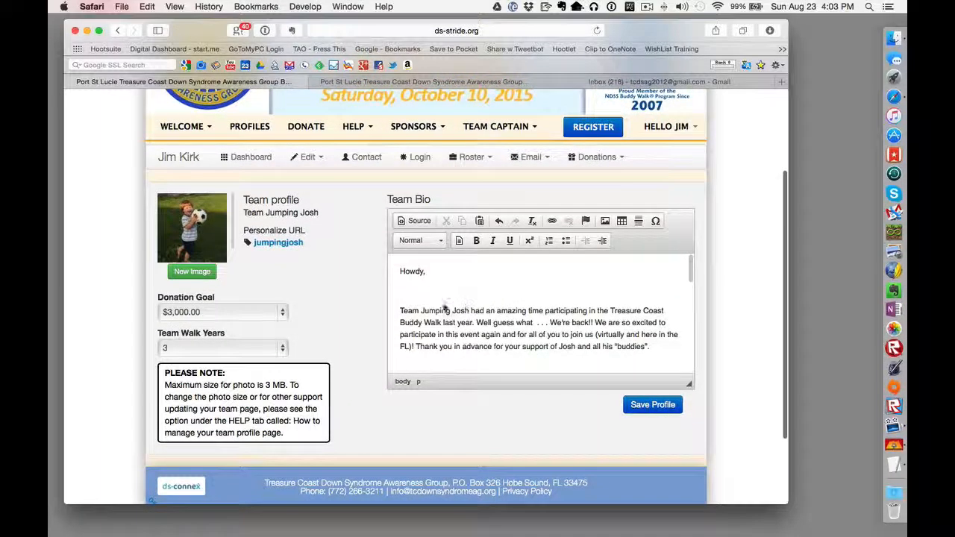
click(437, 275)
key(BackSpace)
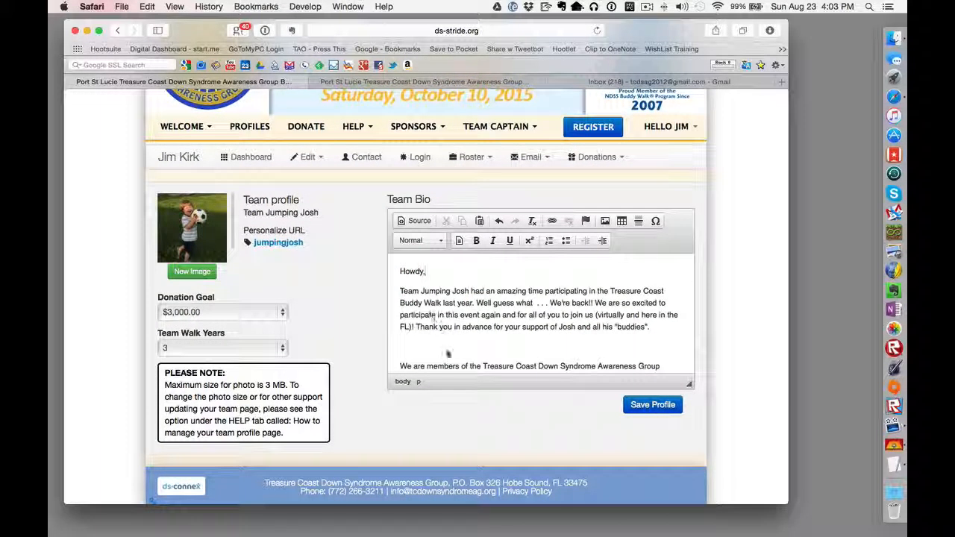
click(445, 347)
key(BackSpace)
scroll(444, 348, down, 2)
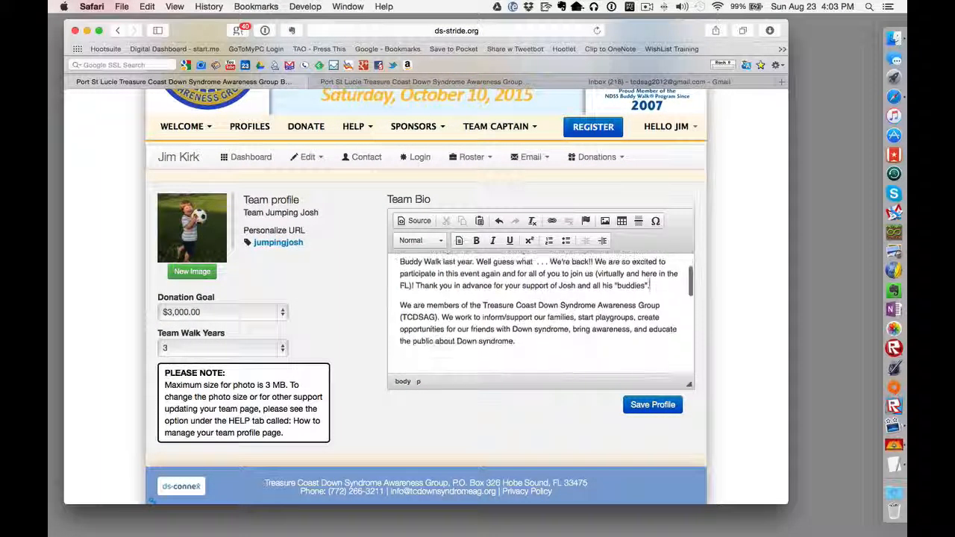
click(418, 353)
key(BackSpace)
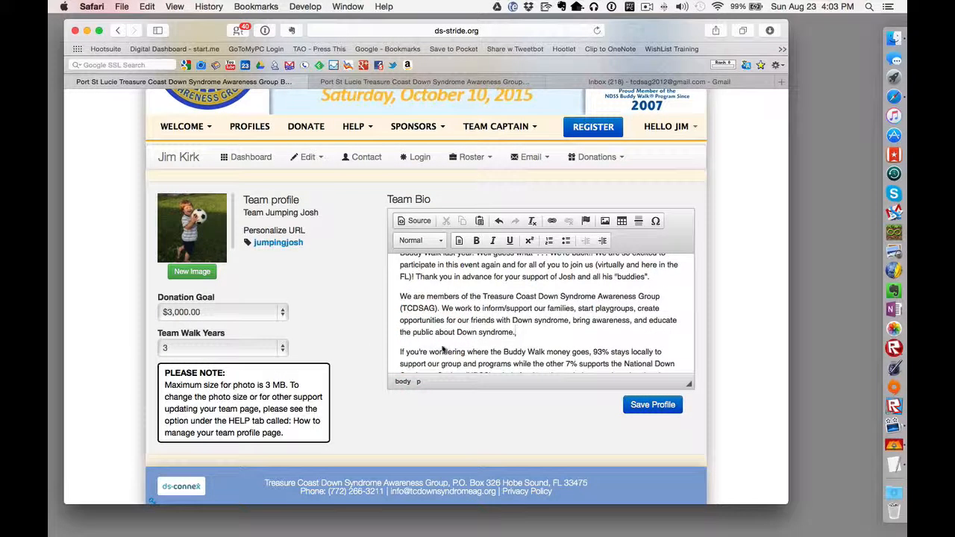
scroll(442, 349, down, 2)
click(435, 356)
key(BackSpace)
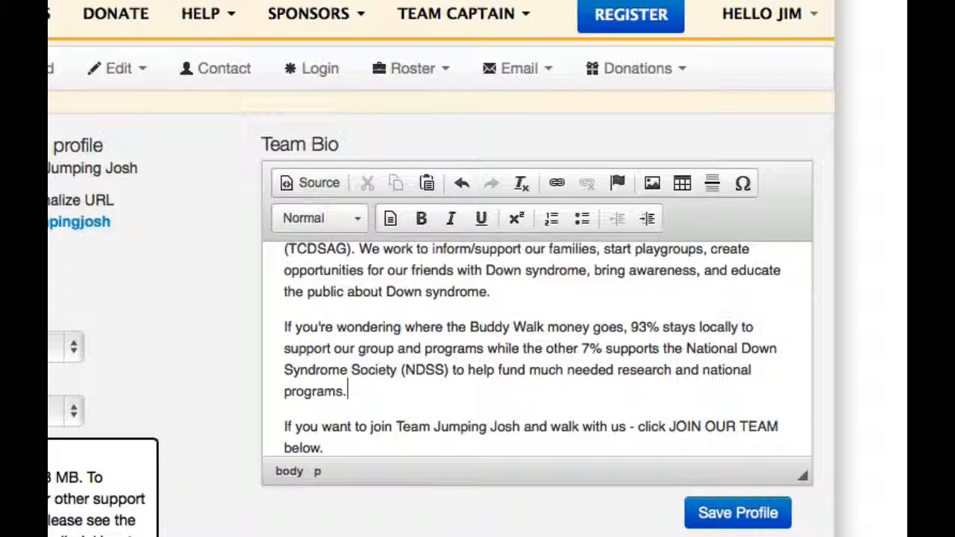
Step: Delete the blank lines above "Thanks everyone" and above and below "Team Jumpin Josh"
scroll(419, 414, up, 5)
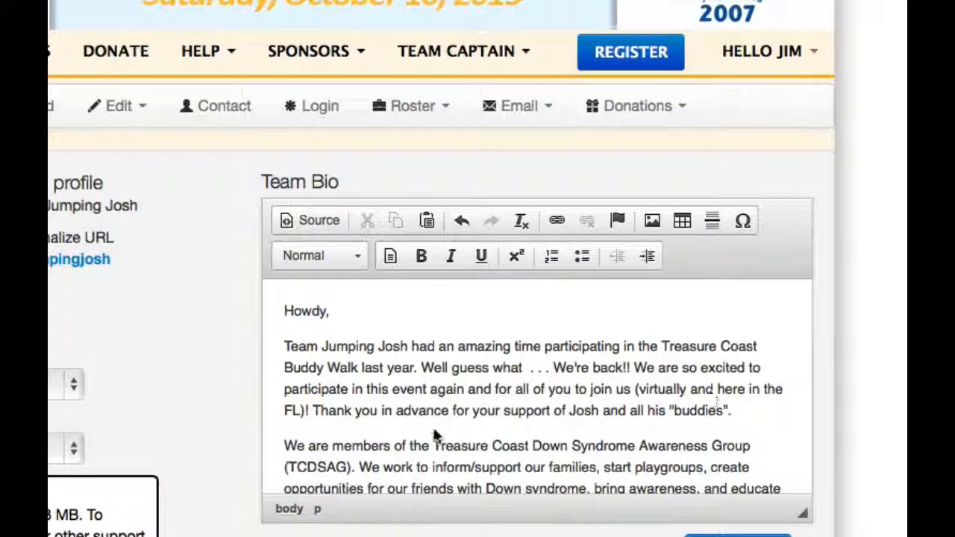
scroll(505, 358, down, 4)
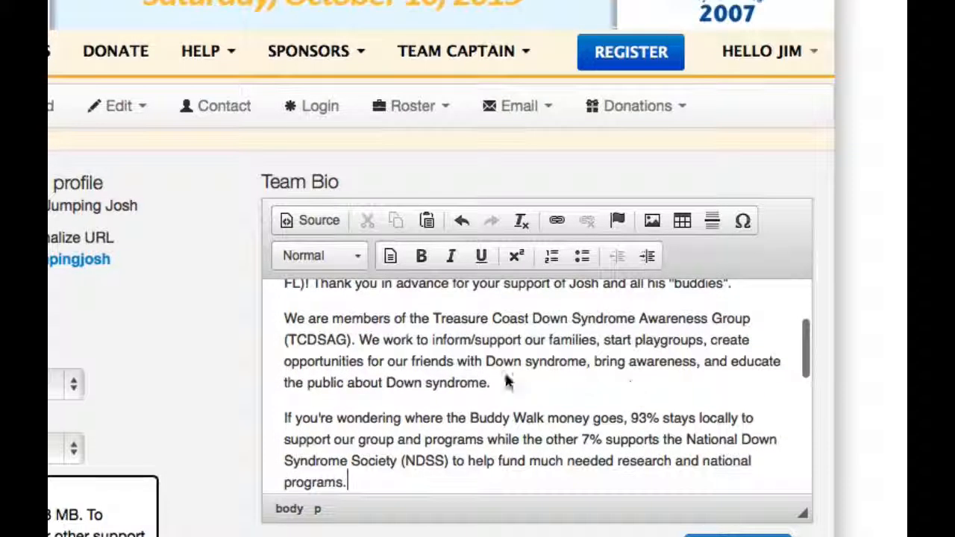
scroll(545, 435, down, 2)
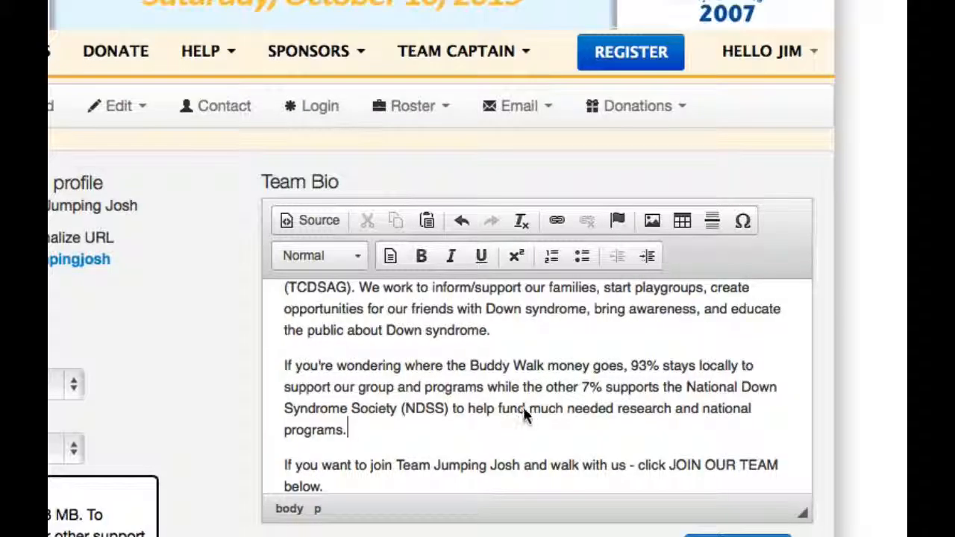
scroll(592, 410, down, 1)
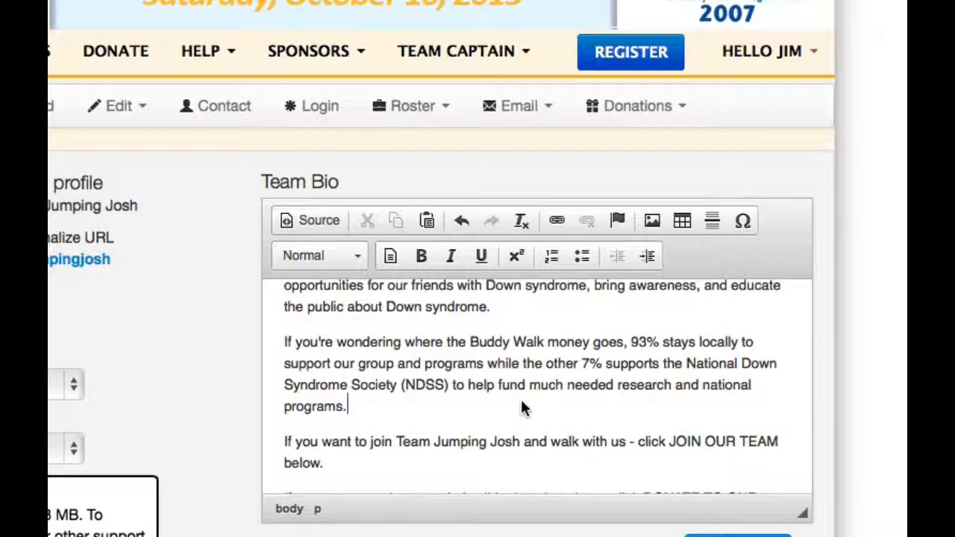
scroll(523, 403, down, 3)
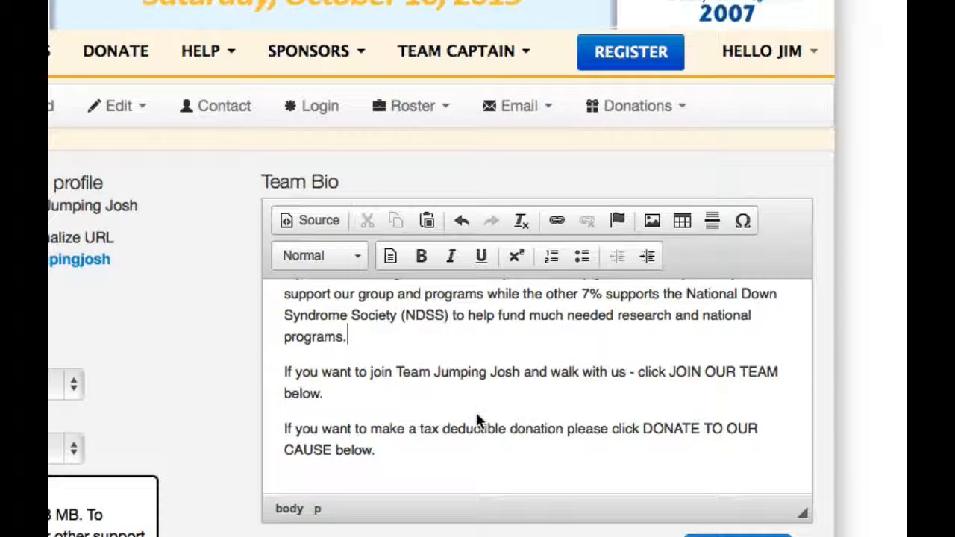
scroll(476, 412, down, 2)
click(378, 422)
key(BackSpace)
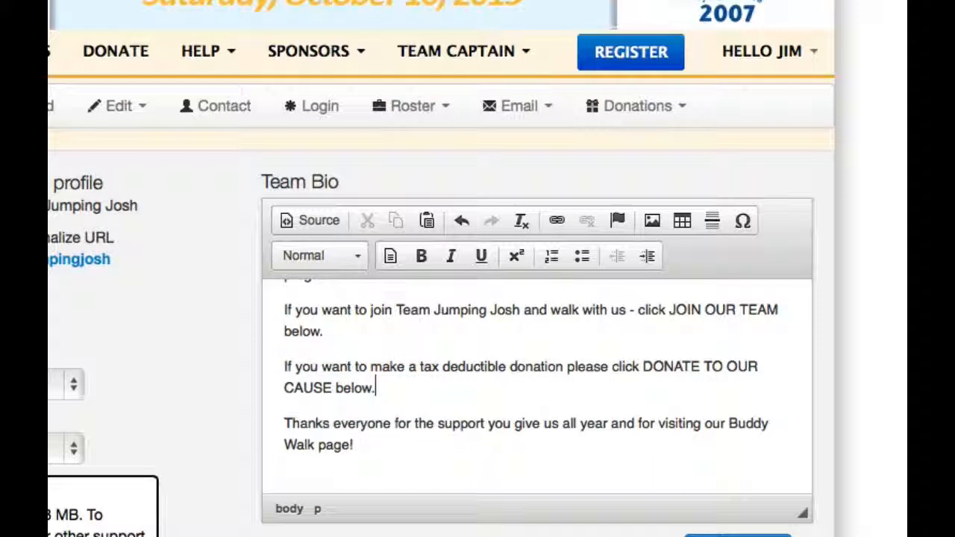
scroll(421, 412, down, 2)
click(411, 420)
key(BackSpace)
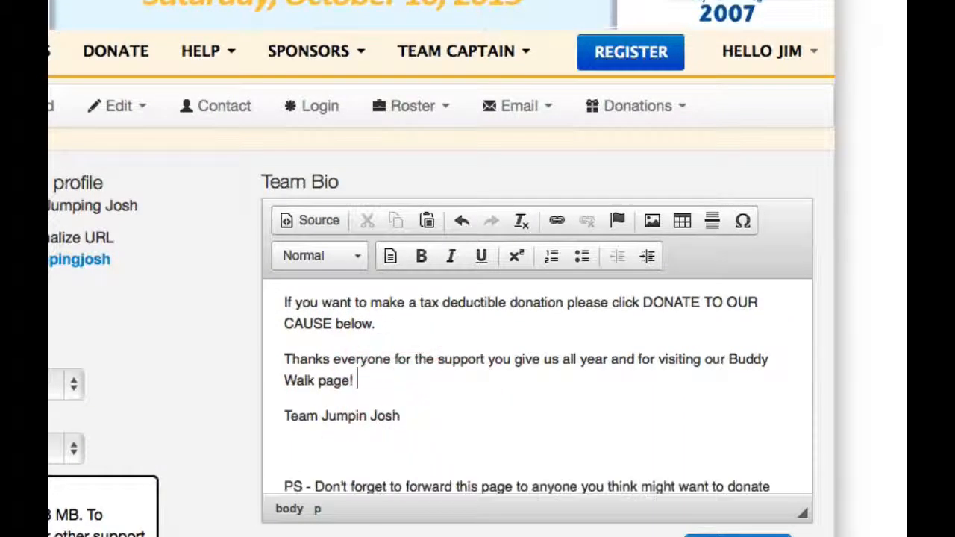
click(405, 440)
key(BackSpace)
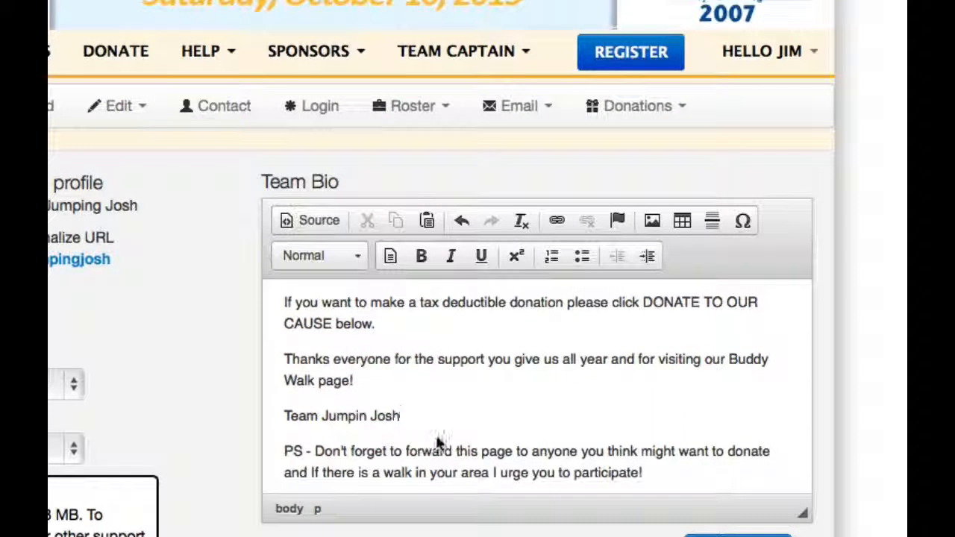
scroll(440, 440, down, 2)
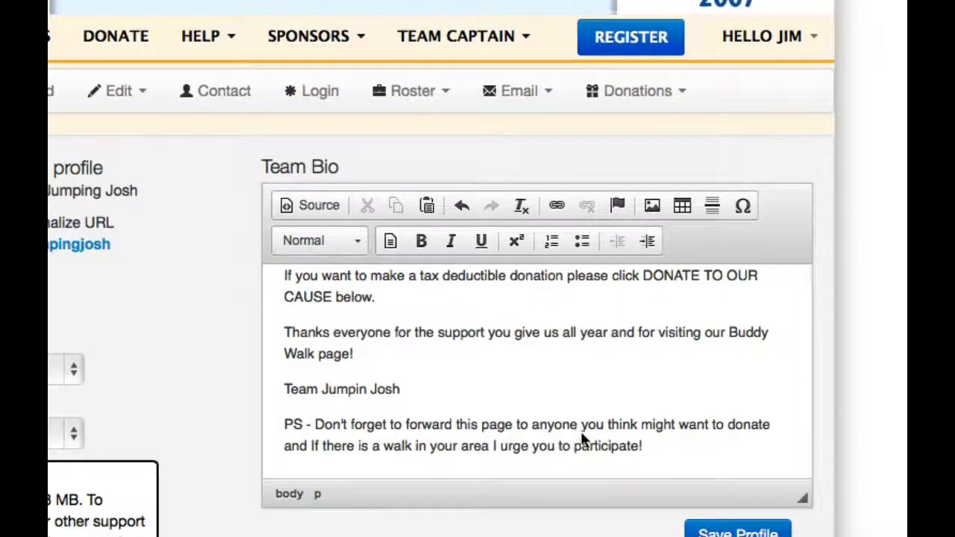
scroll(597, 434, up, 10)
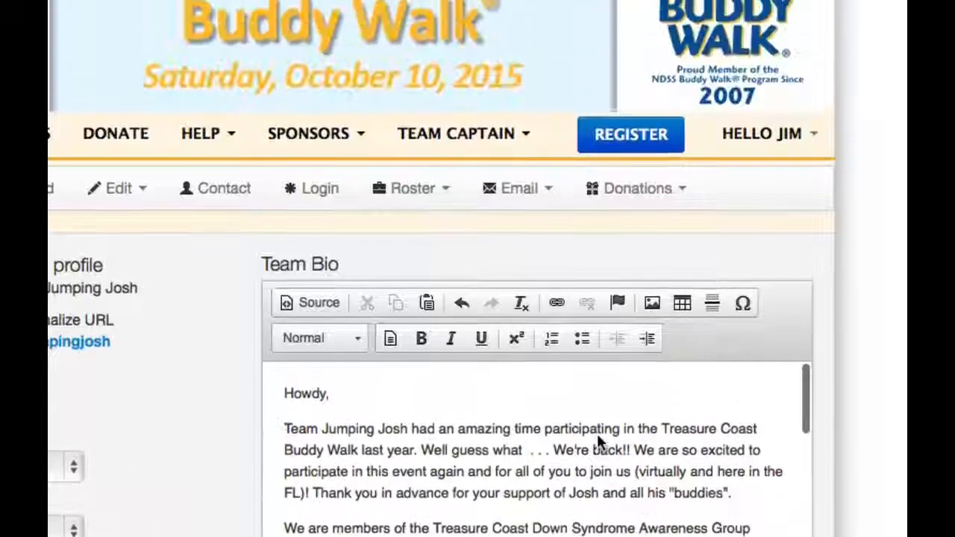
scroll(597, 434, up, 2)
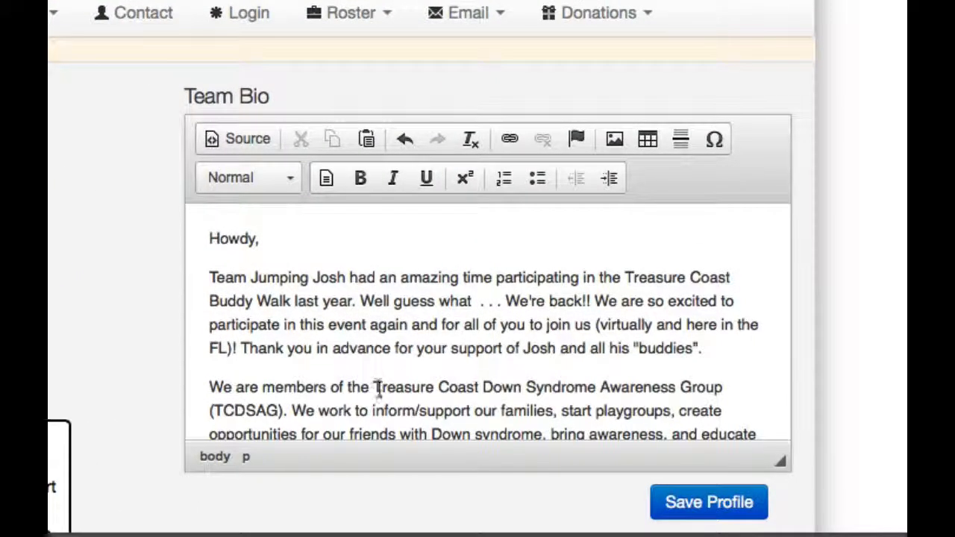
drag(375, 387, 723, 386)
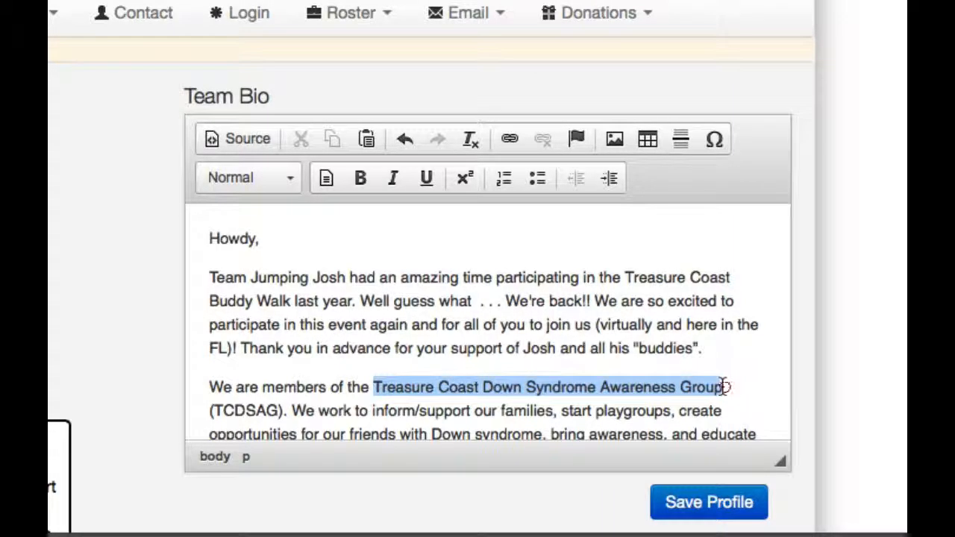
click(361, 180)
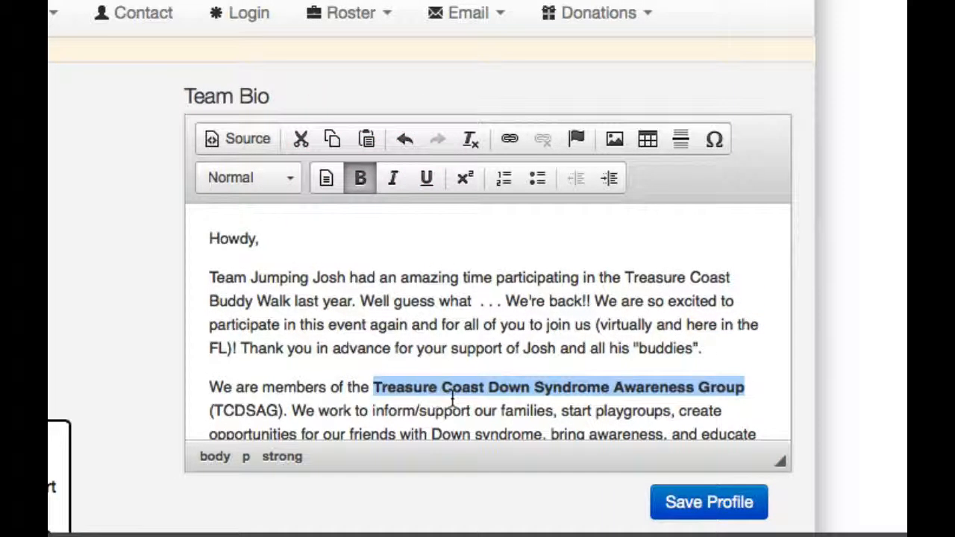
scroll(452, 401, down, 3)
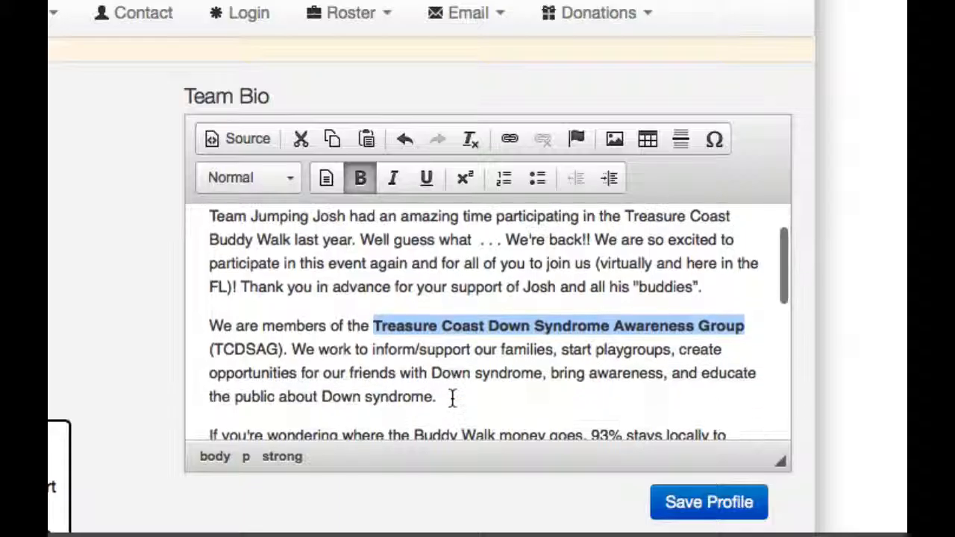
click(482, 345)
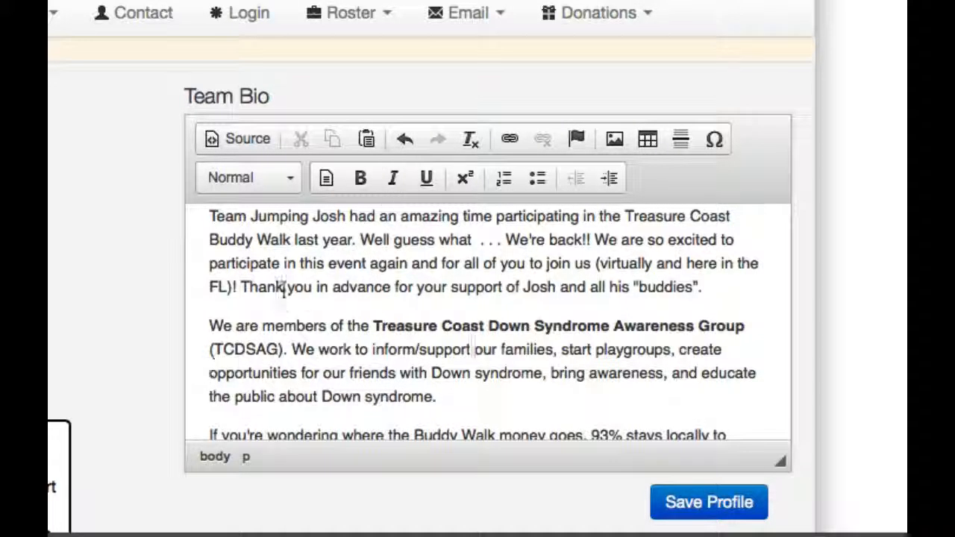
scroll(371, 354, down, 5)
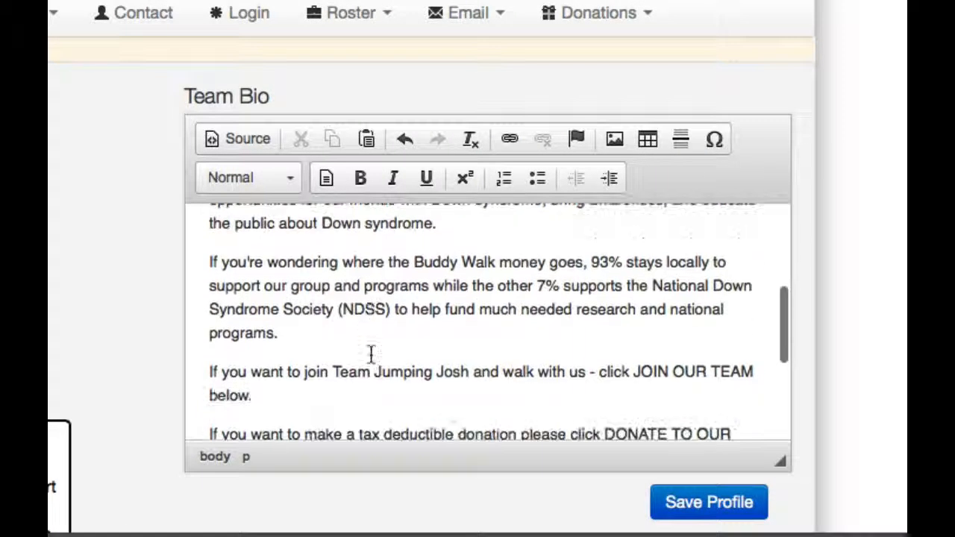
scroll(371, 354, down, 3)
scroll(473, 423, down, 3)
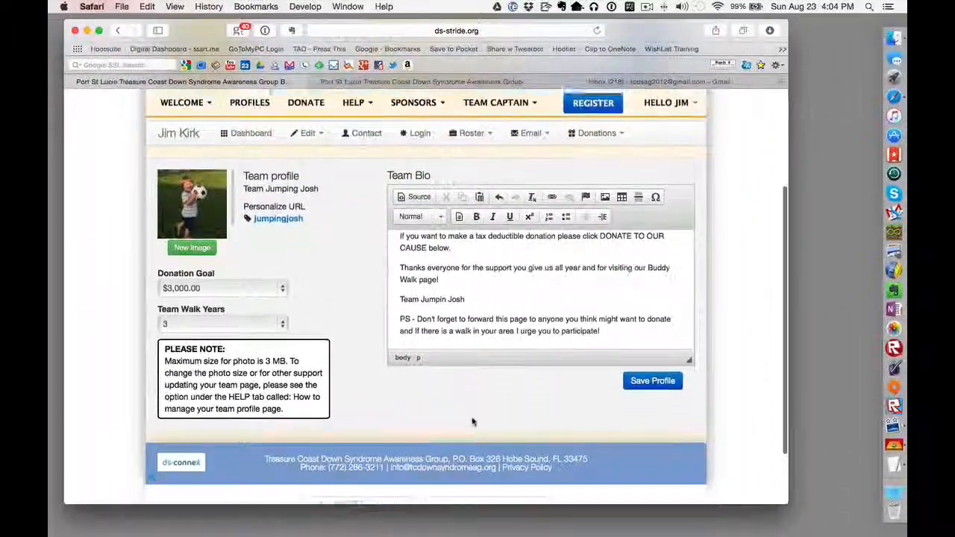
scroll(473, 422, down, 1)
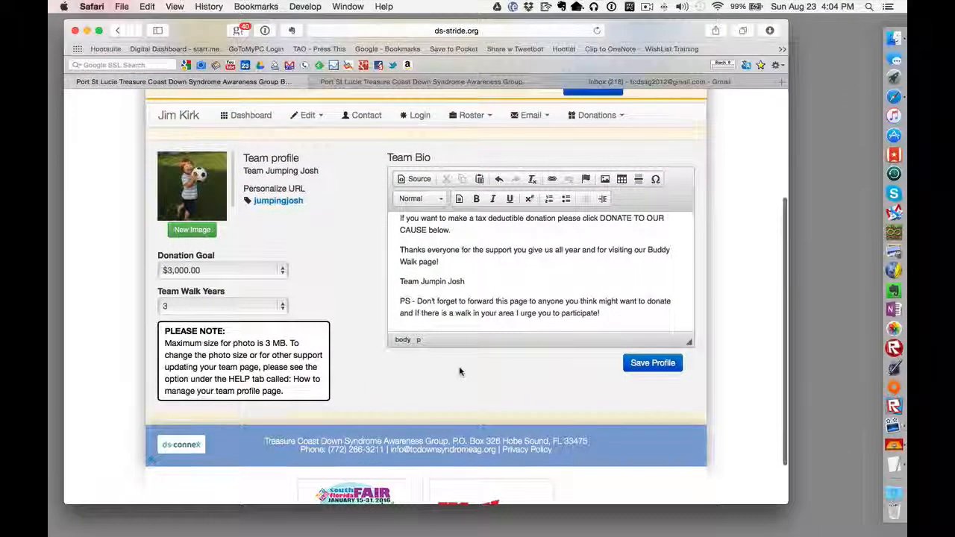
scroll(460, 371, up, 1)
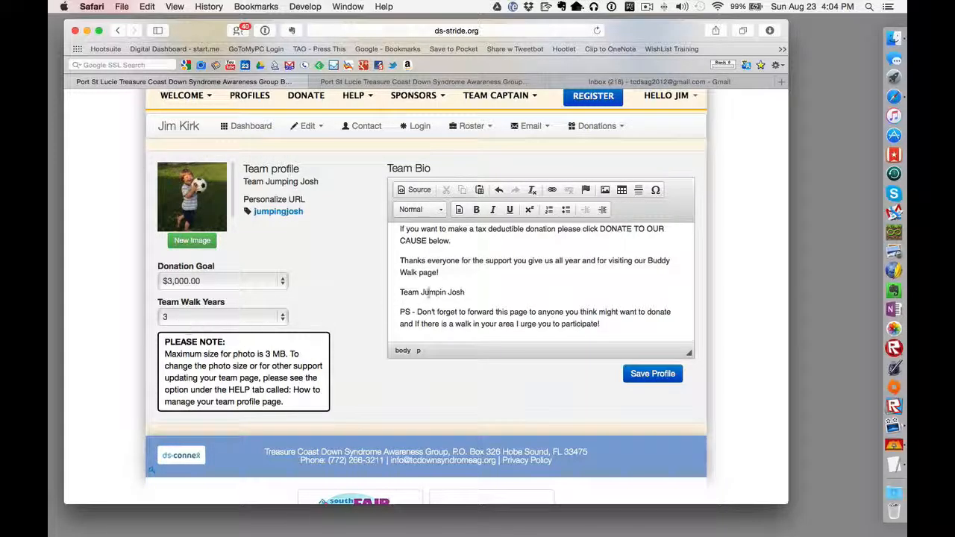
Step: Save the updated Team Jumping Josh profile with Save Profile
click(653, 376)
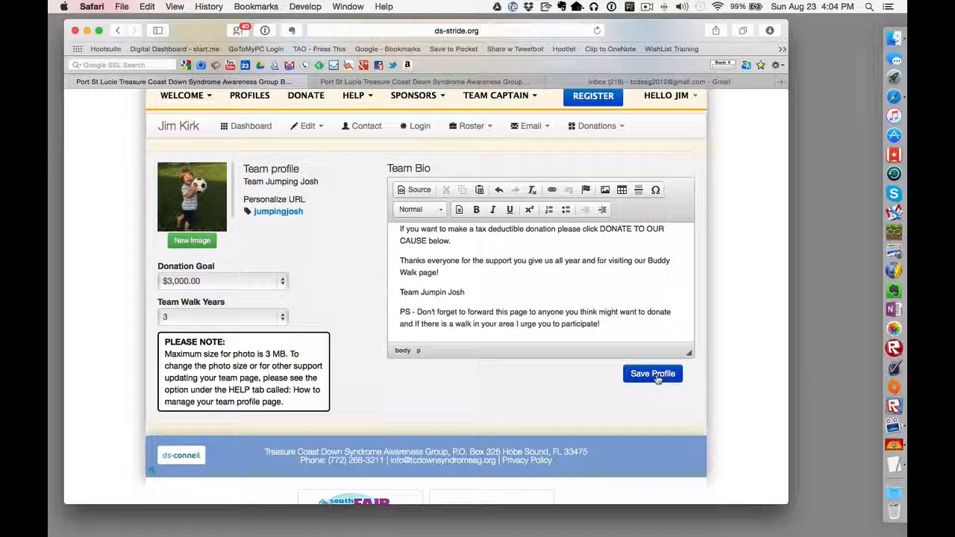
click(657, 378)
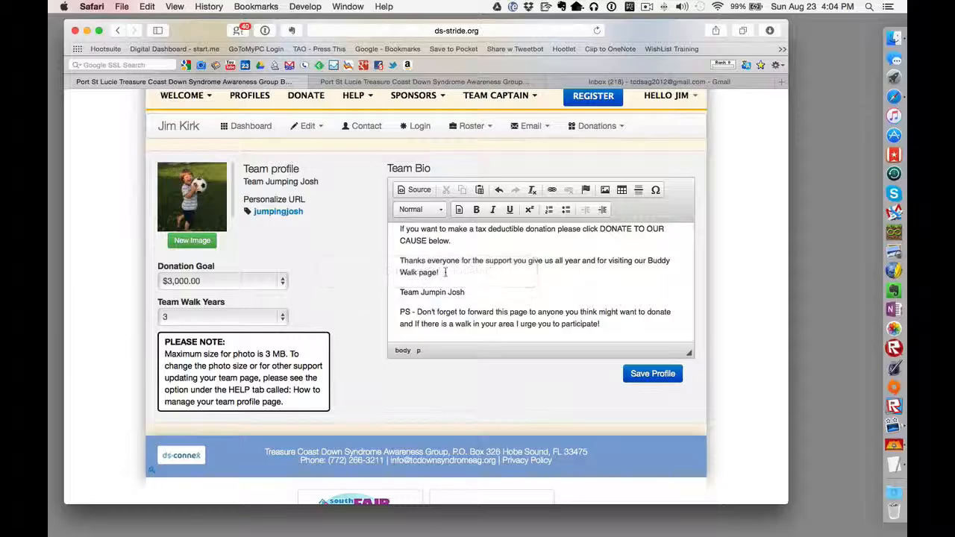
scroll(341, 281, up, 3)
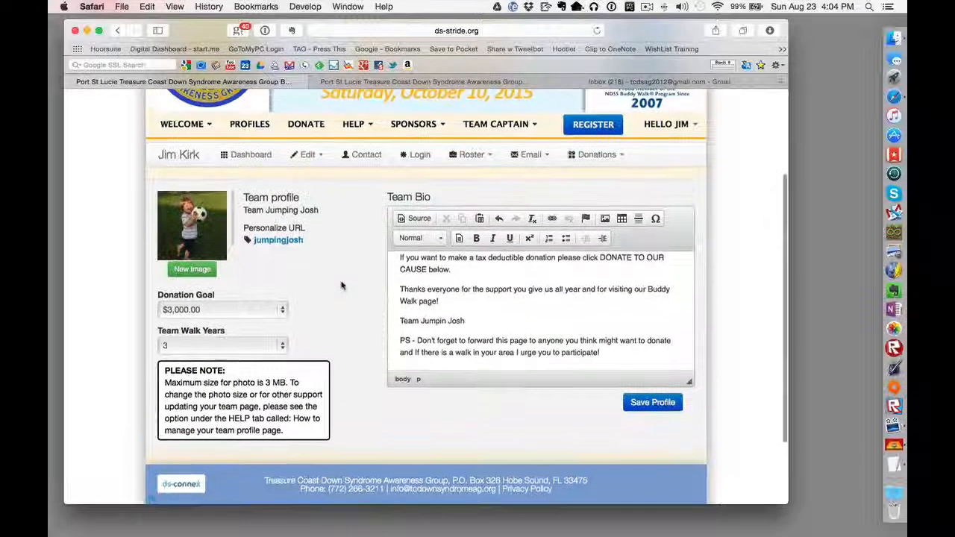
Step: Check the jumpingjosh Personalize URL settings without changing them, then reload the profile via its jumpingjosh link
click(275, 294)
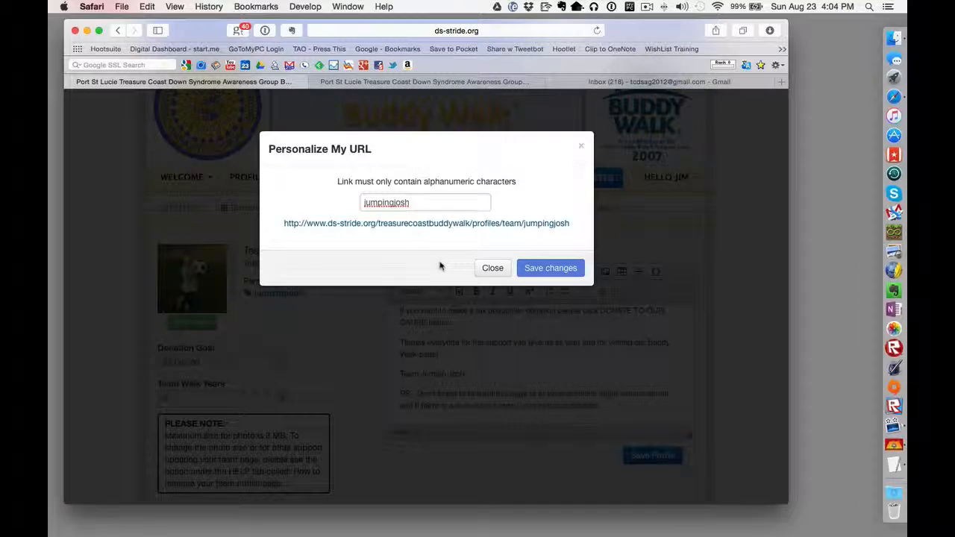
click(493, 268)
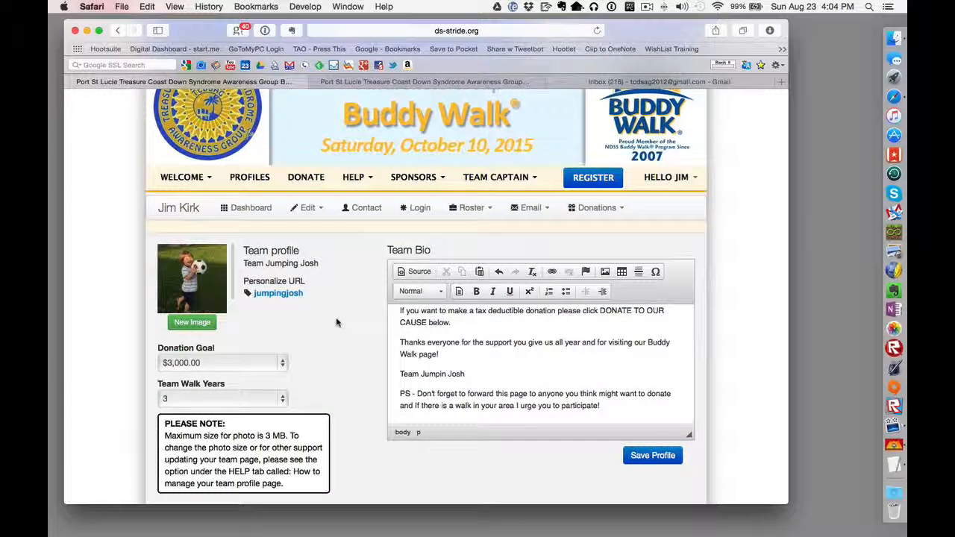
click(667, 179)
click(305, 269)
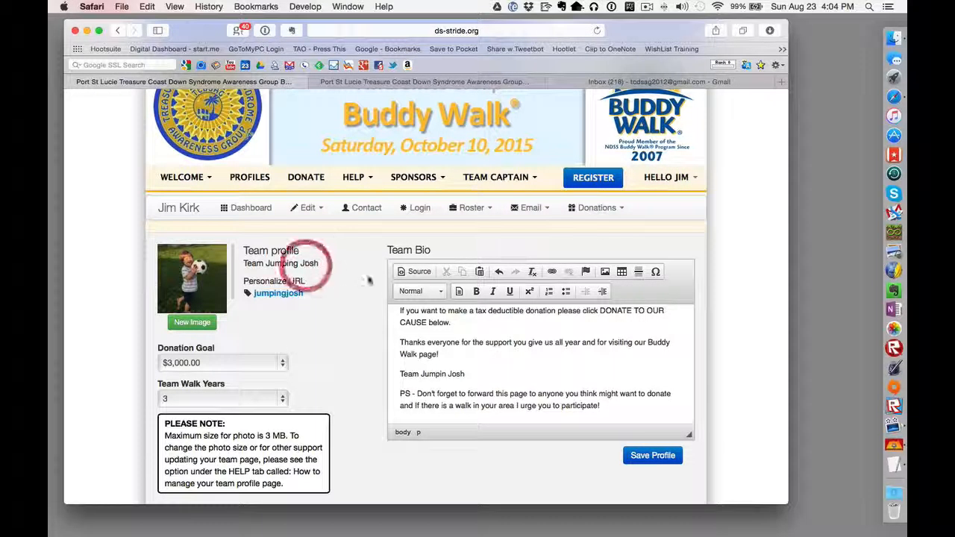
click(302, 294)
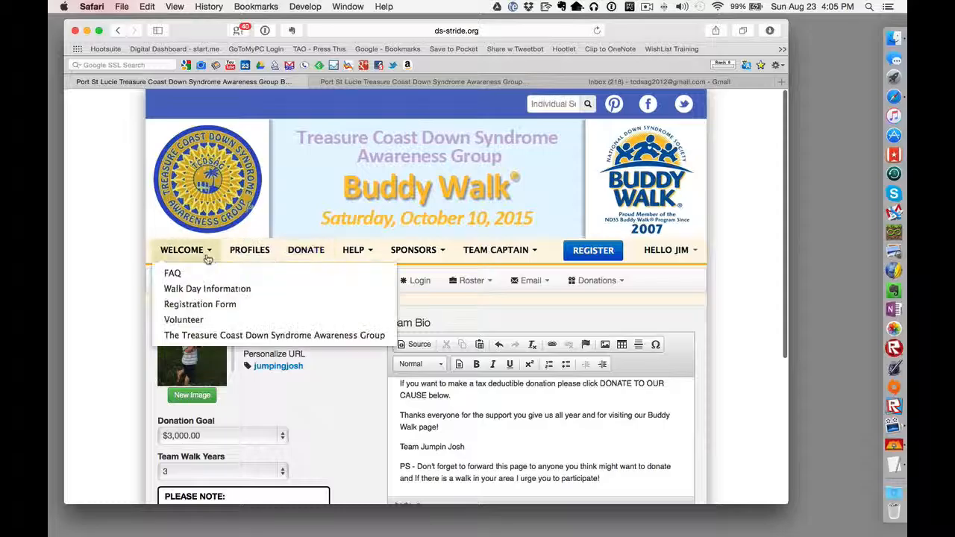
Step: Go to PROFILES, switch to Team Search, and open the Team Jumping Josh page
mouse_move(412, 258)
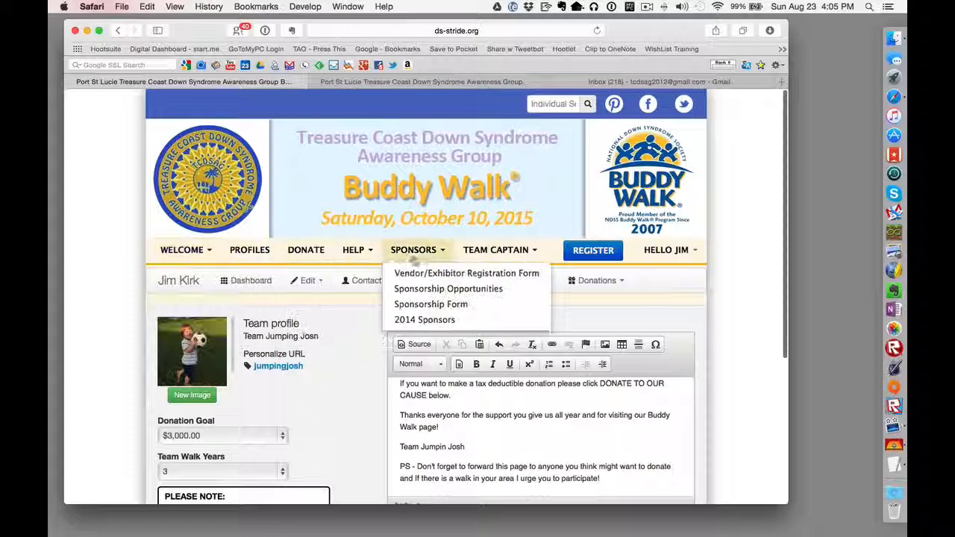
click(262, 257)
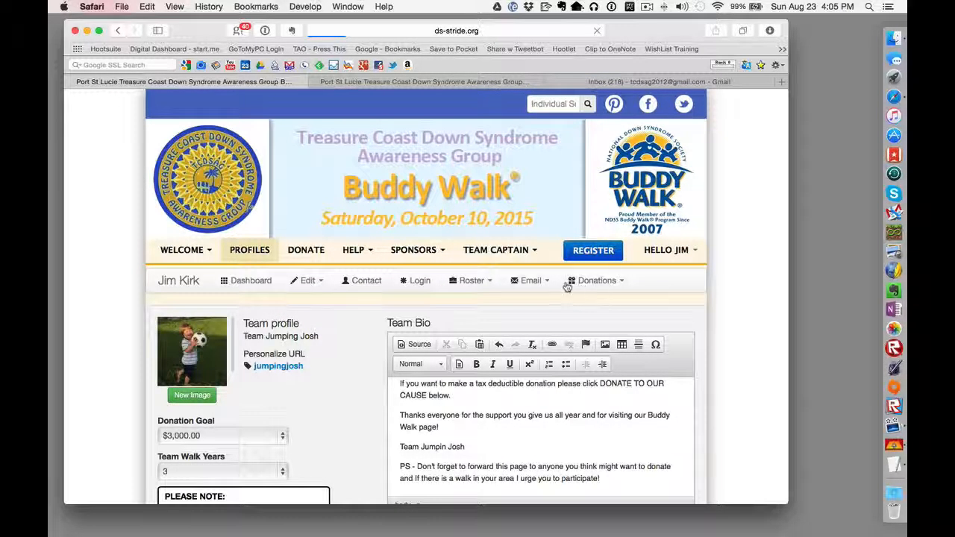
click(263, 299)
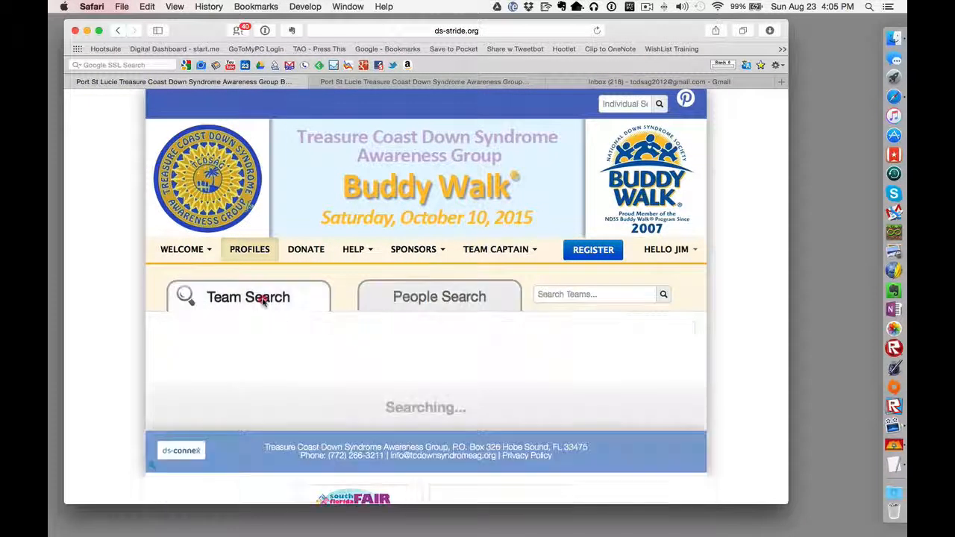
scroll(437, 388, down, 2)
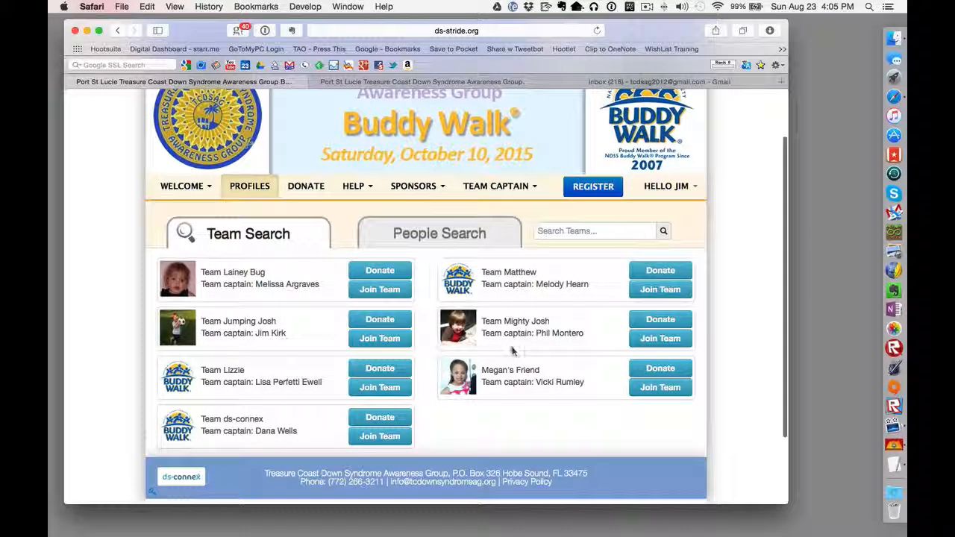
click(226, 324)
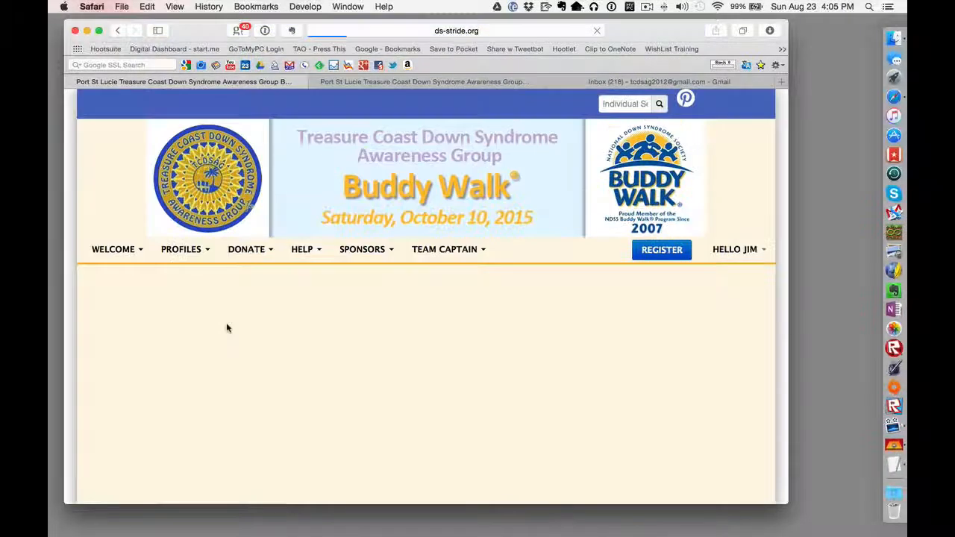
Step: Review the public page's ball photo, Howdy bio and $3,000.00 goal at 1%
scroll(424, 403, down, 3)
scroll(425, 401, up, 3)
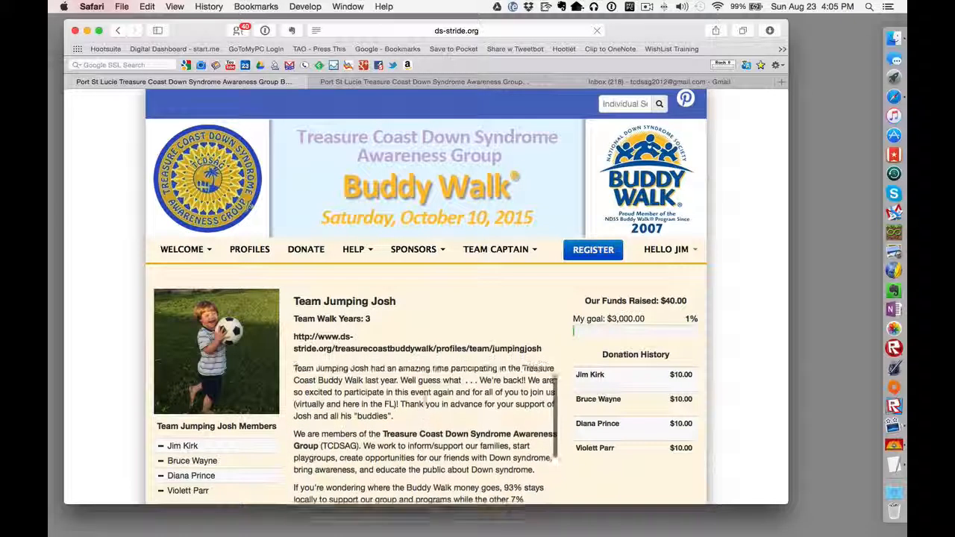
scroll(522, 297, down, 3)
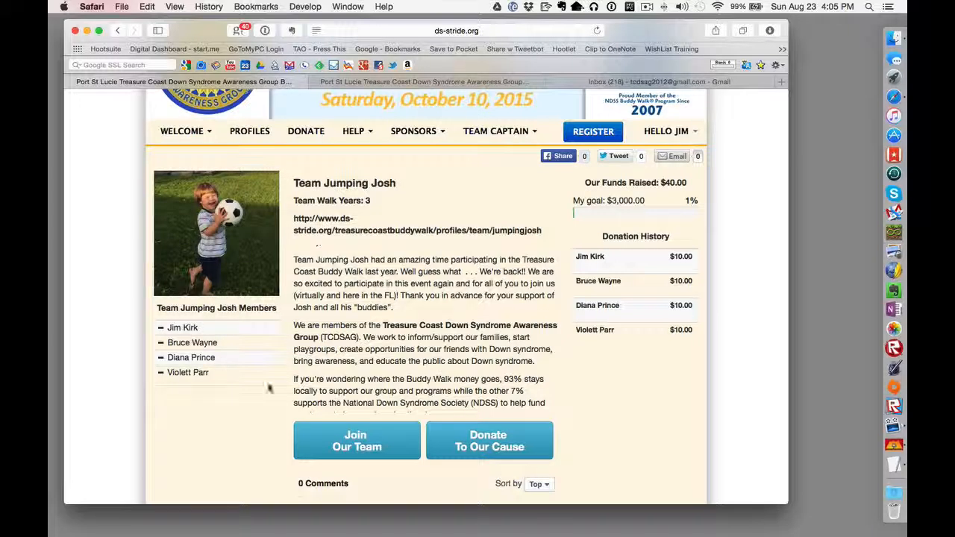
scroll(430, 291, down, 4)
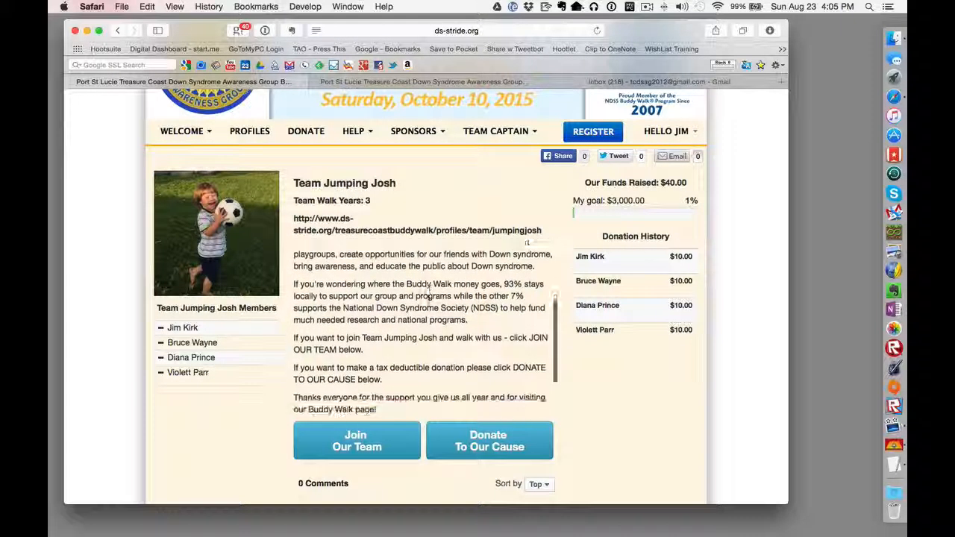
scroll(430, 287, down, 2)
scroll(430, 313, up, 8)
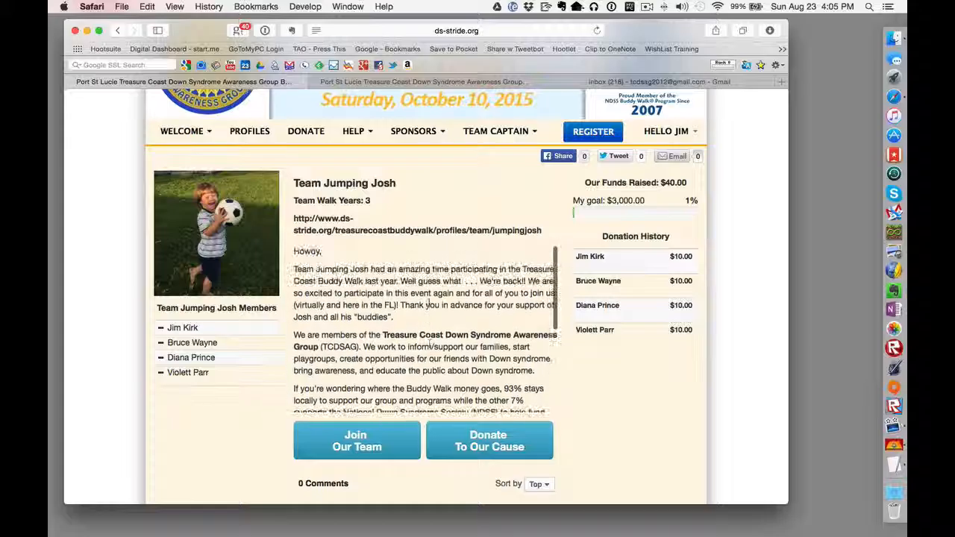
scroll(429, 343, down, 6)
scroll(428, 304, up, 6)
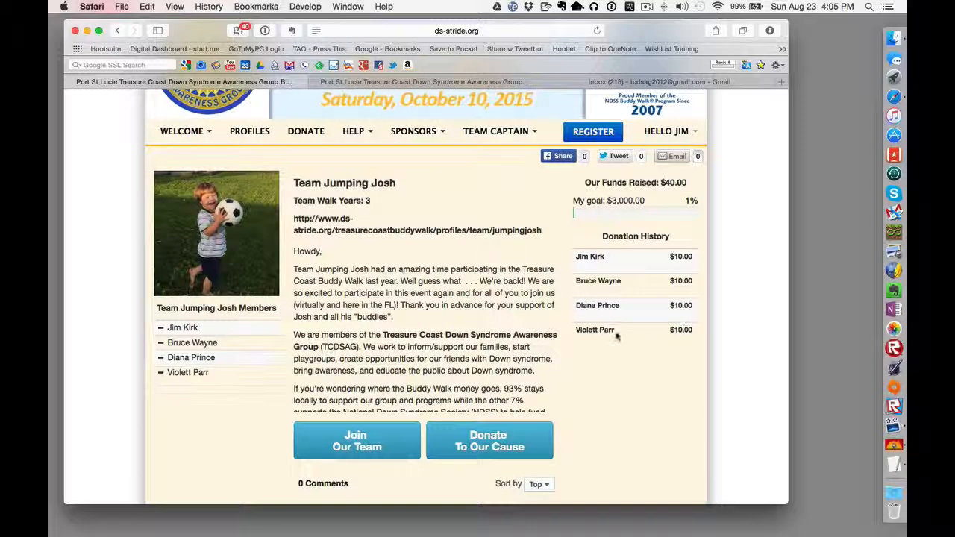
scroll(617, 337, down, 3)
scroll(616, 337, up, 2)
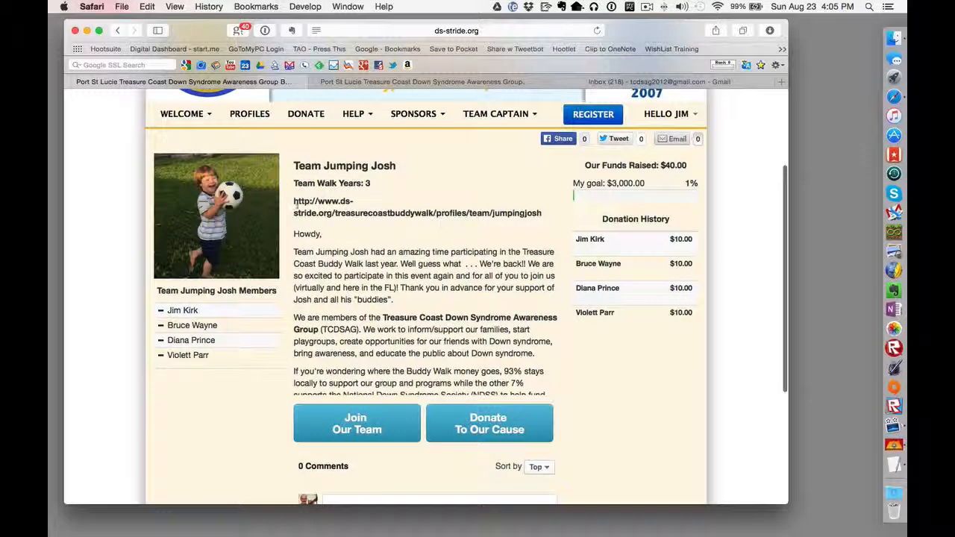
Step: Highlight the entire jumpingjosh team page web address
drag(291, 201, 475, 214)
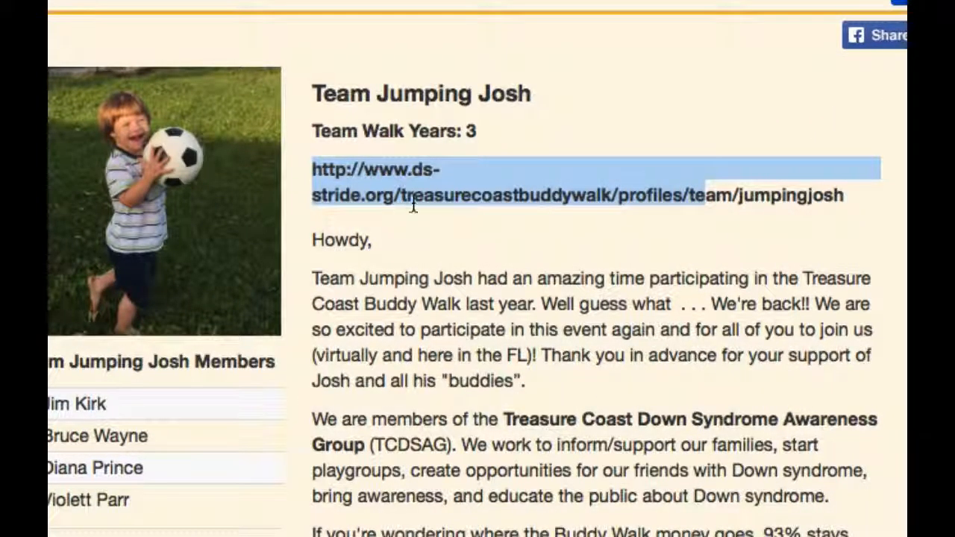
drag(628, 215, 720, 205)
click(841, 195)
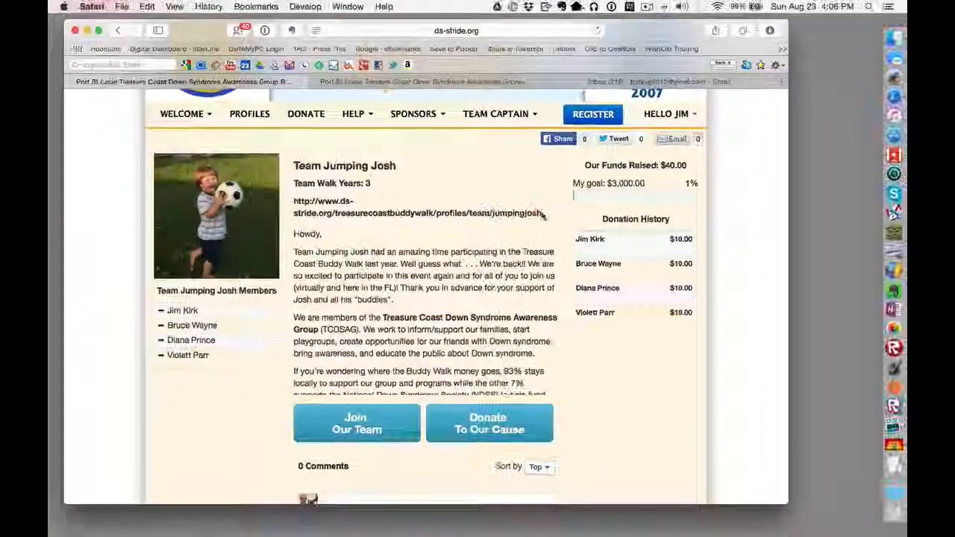
drag(843, 195, 621, 194)
mouse_move(439, 213)
mouse_down()
mouse_move(300, 213)
mouse_move(291, 203)
mouse_up()
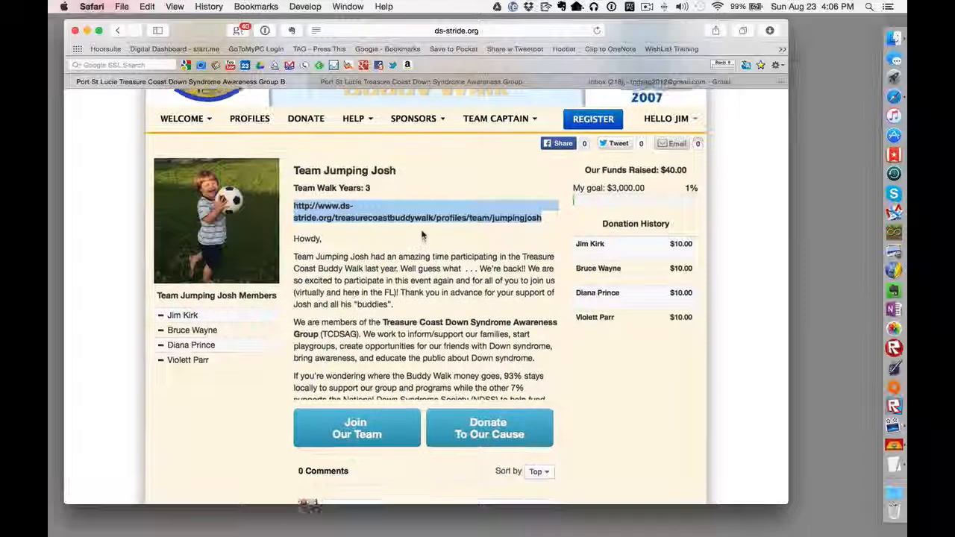
scroll(421, 234, up, 2)
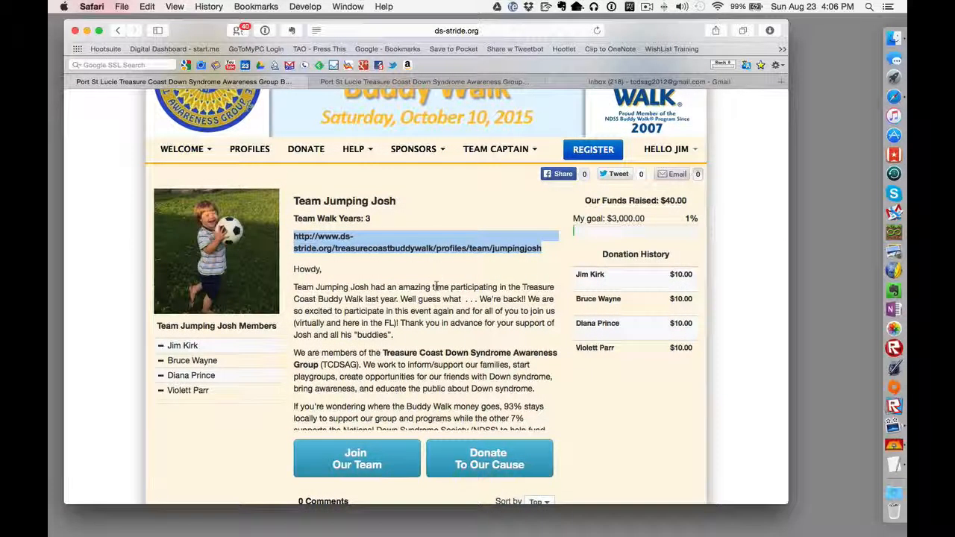